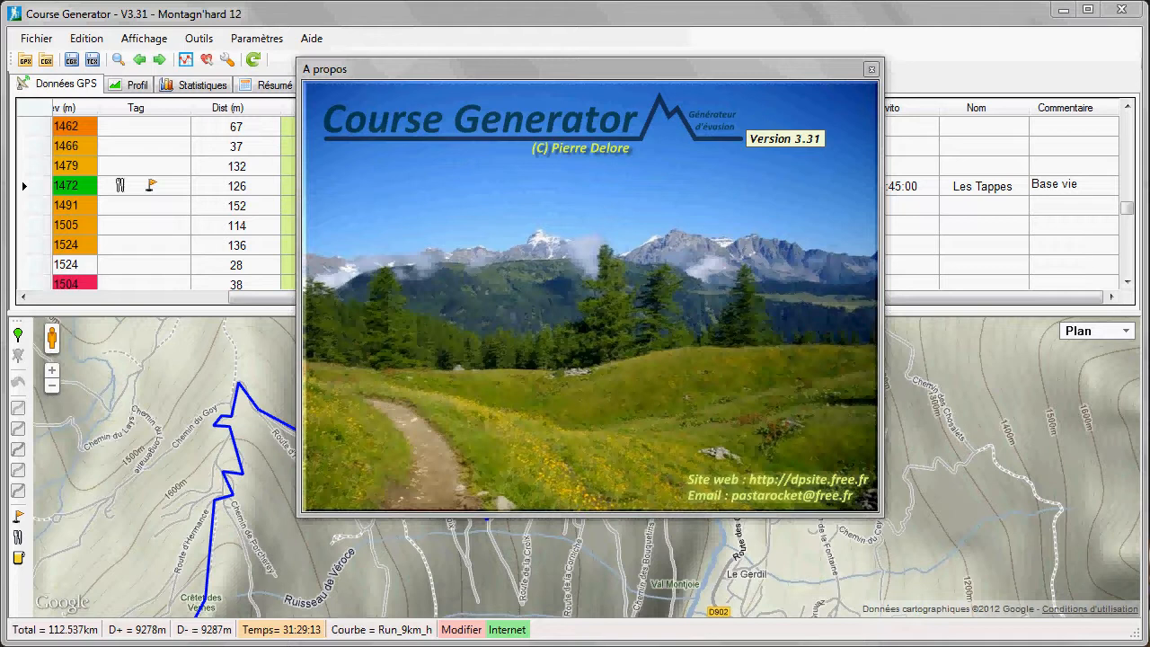
Close the About window, select the second red difficulty row after the Col de la Fenêtre, and examine the track around it on the map
{"action": "left_click", "coordinate": [624, 280]}
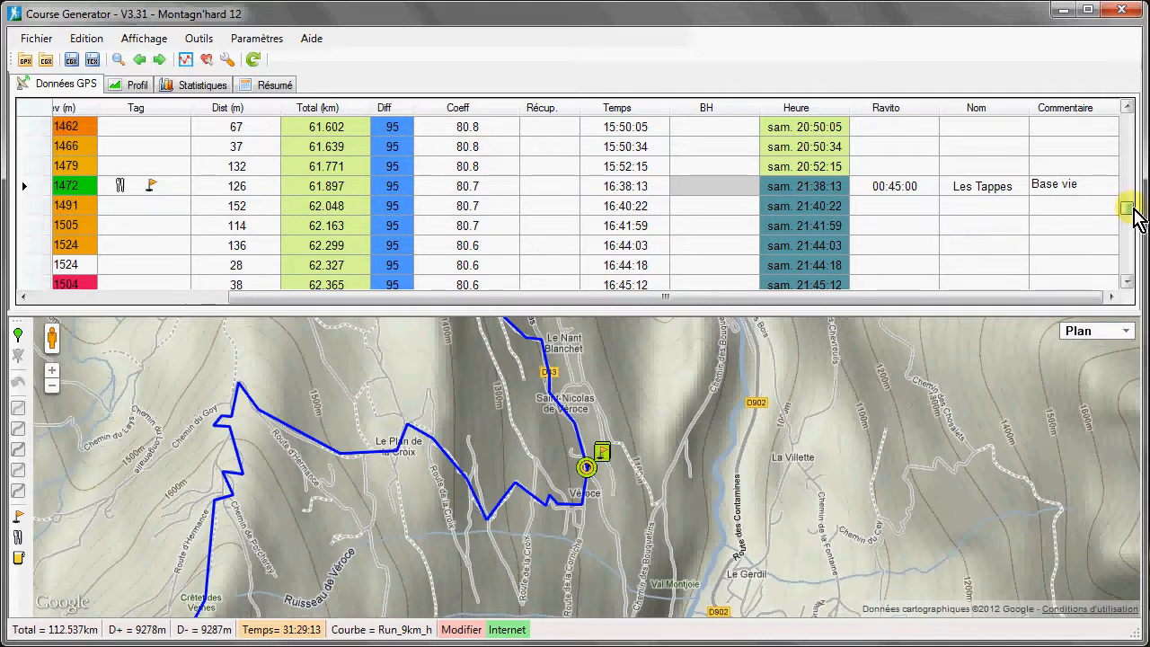
{"action": "left_click_drag", "start_coordinate": [1134, 218], "coordinate": [1134, 229]}
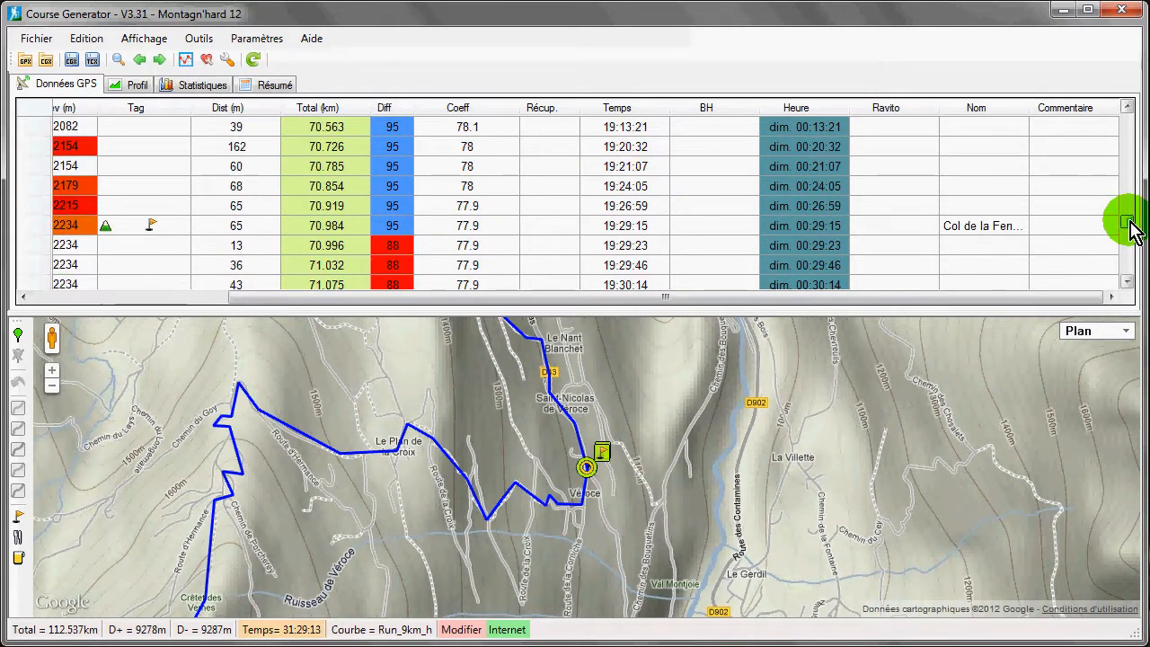
{"action": "left_click", "coordinate": [398, 265]}
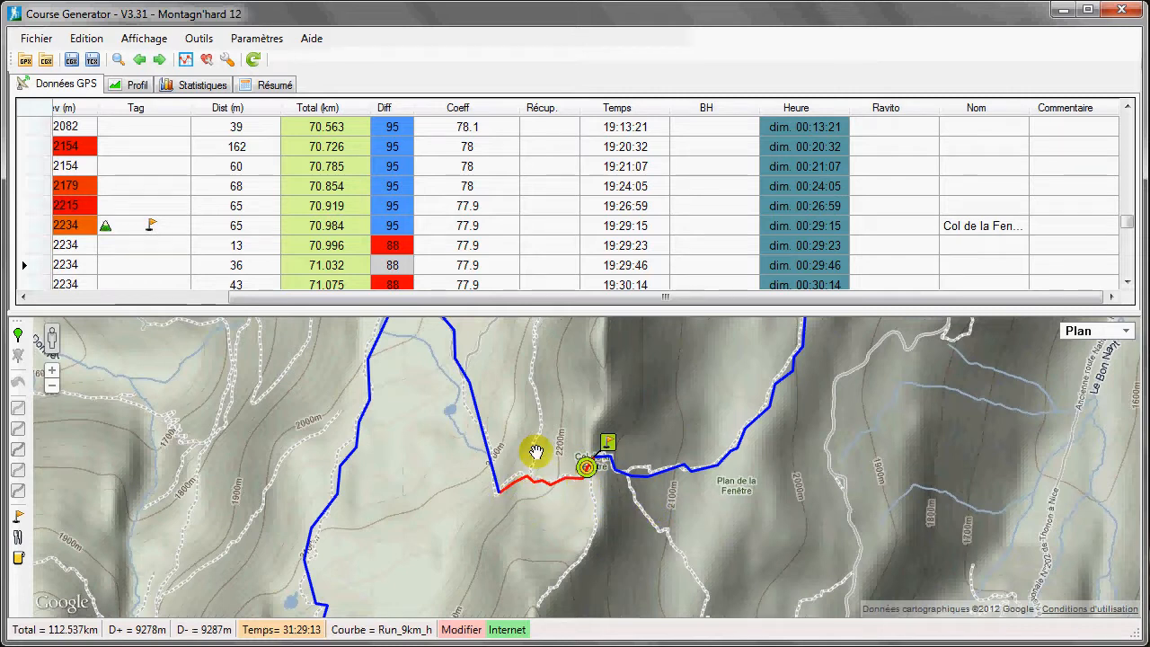
{"action": "mouse_move", "coordinate": [534, 455]}
{"action": "left_mouse_down"}
{"action": "mouse_move", "coordinate": [531, 494]}
{"action": "mouse_move", "coordinate": [557, 423]}
{"action": "mouse_move", "coordinate": [560, 528]}
{"action": "mouse_move", "coordinate": [576, 539]}
{"action": "left_mouse_up"}
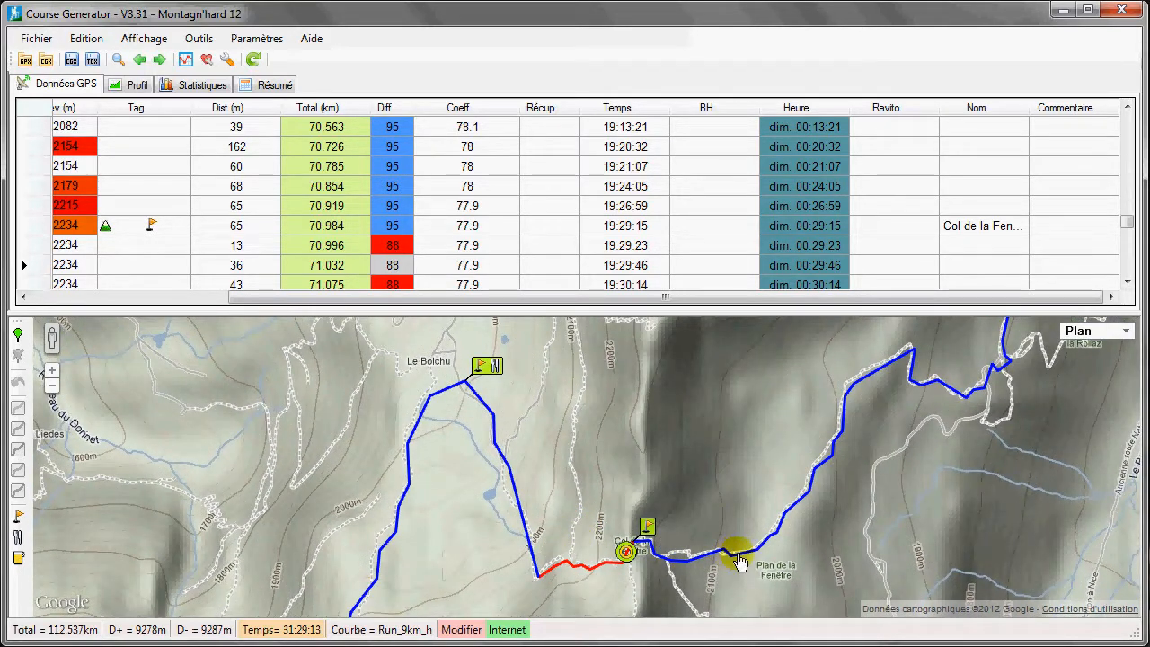
{"action": "left_click_drag", "start_coordinate": [736, 545], "coordinate": [650, 551]}
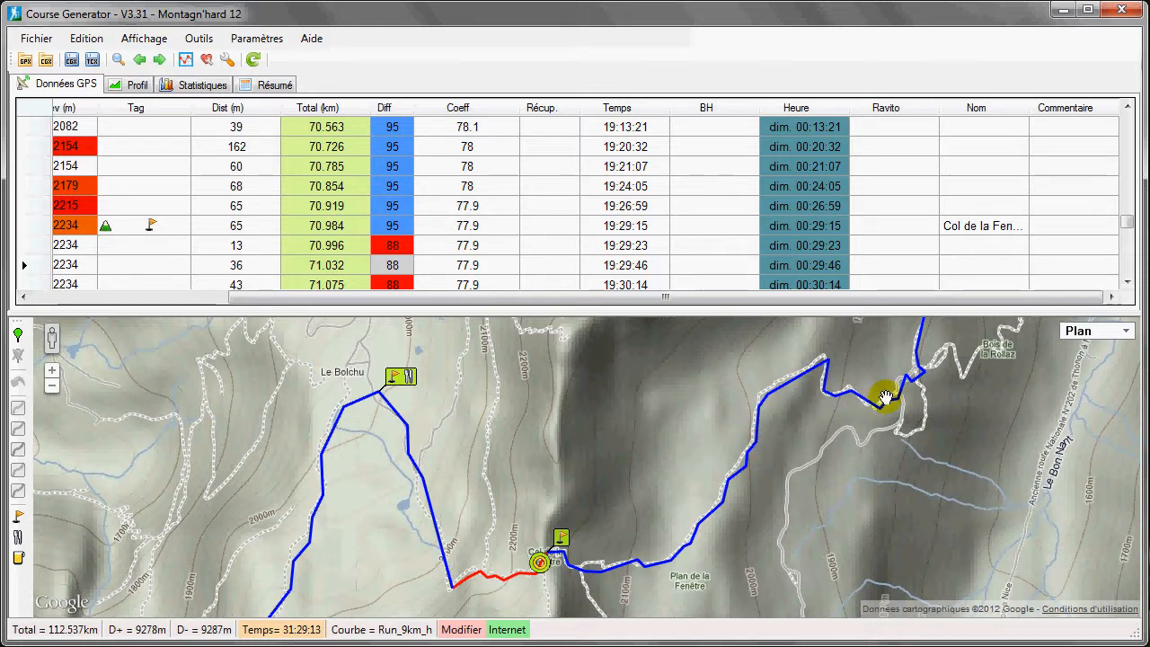
{"action": "left_click_drag", "start_coordinate": [884, 397], "coordinate": [726, 506]}
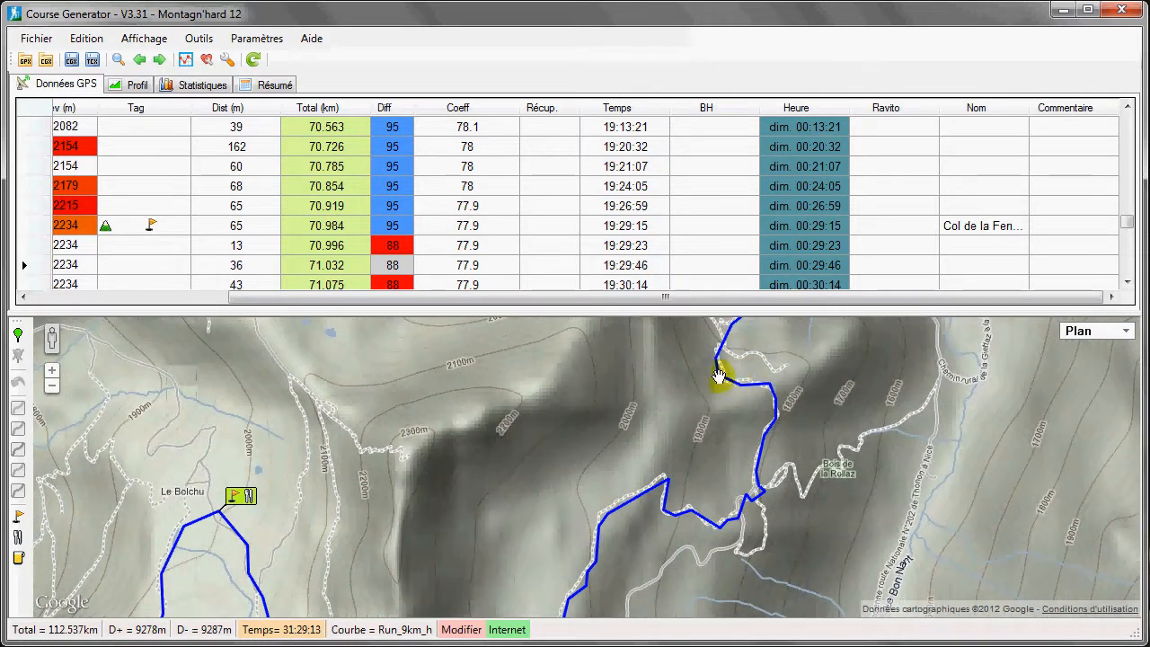
{"action": "left_click_drag", "start_coordinate": [726, 367], "coordinate": [725, 515]}
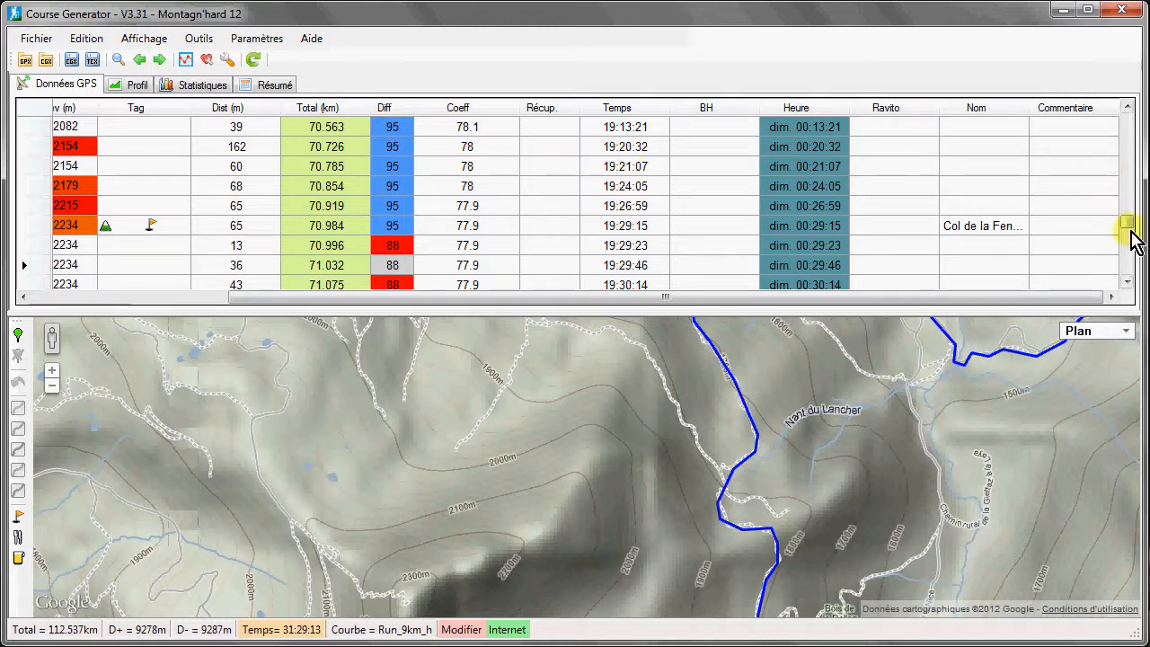
Open the 'diff' column fill from the track's first row and set its range from the start through to the end
{"action": "left_click_drag", "start_coordinate": [1127, 227], "coordinate": [1128, 123]}
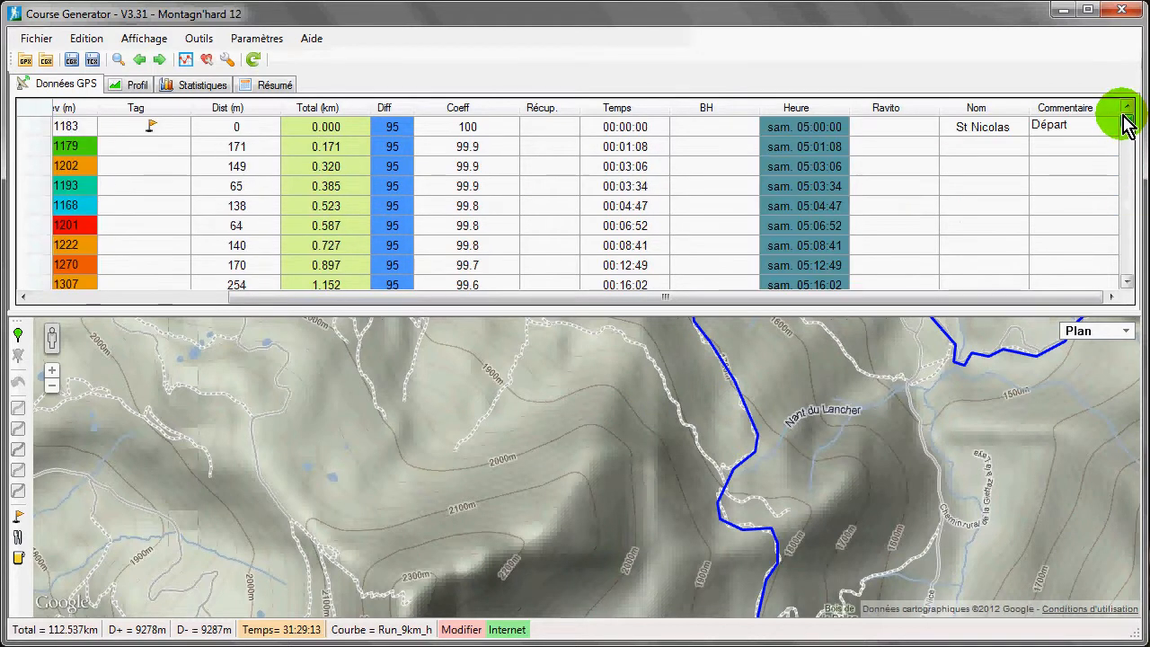
{"action": "double_click", "coordinate": [390, 133]}
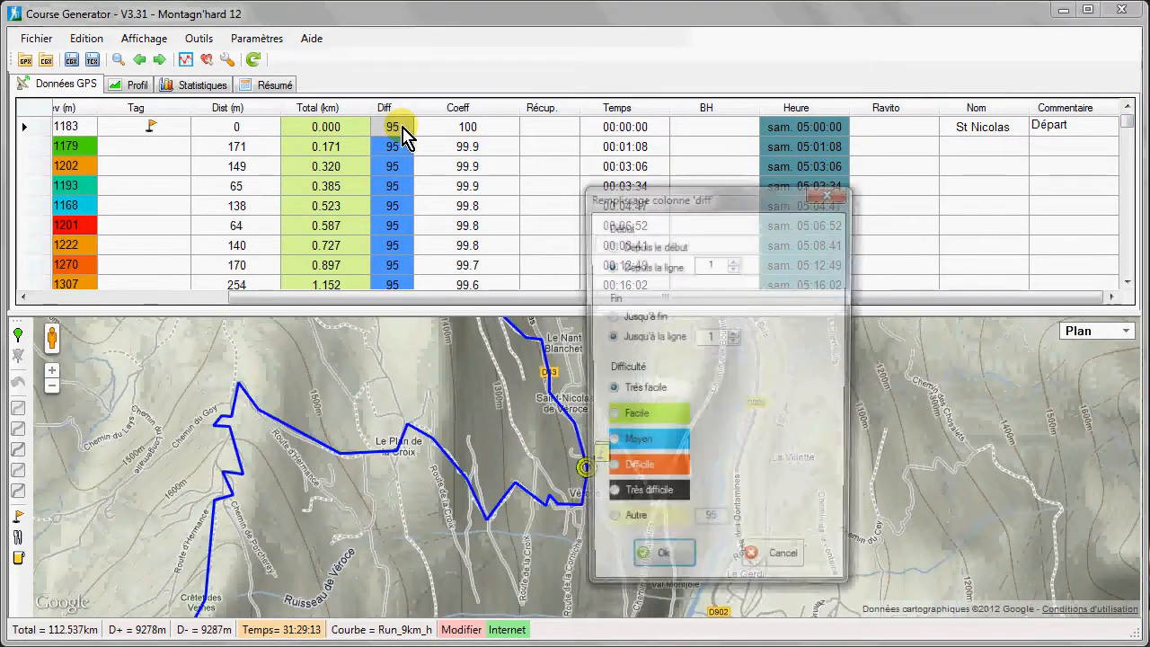
{"action": "left_click_drag", "start_coordinate": [646, 202], "coordinate": [531, 100]}
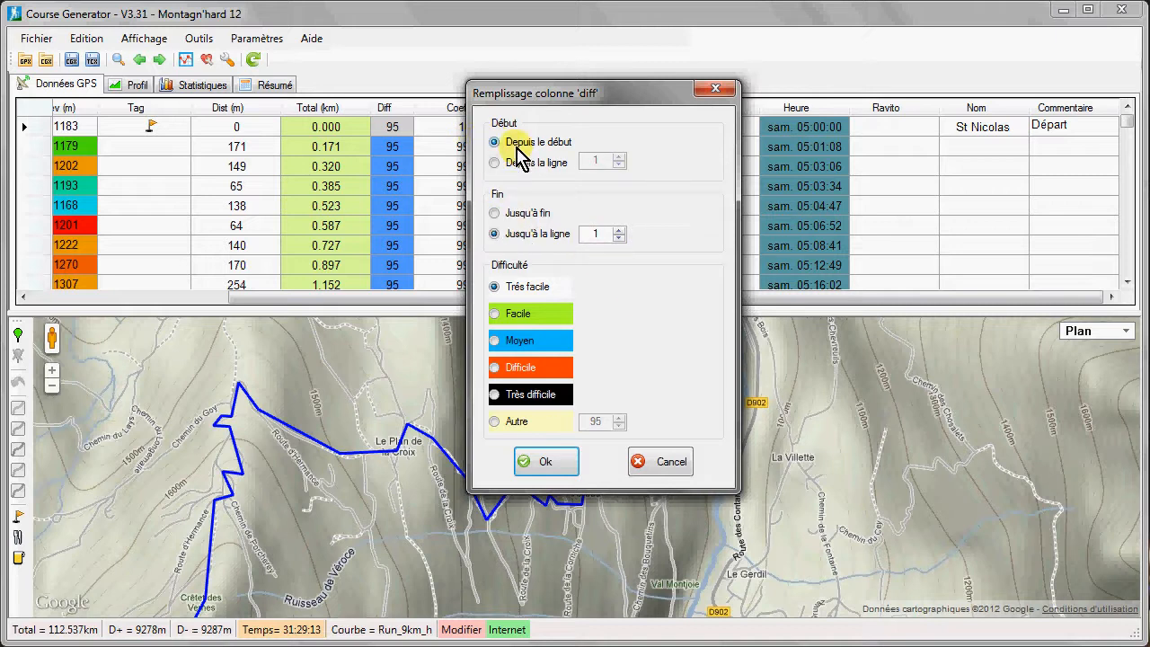
{"action": "left_click", "coordinate": [495, 143]}
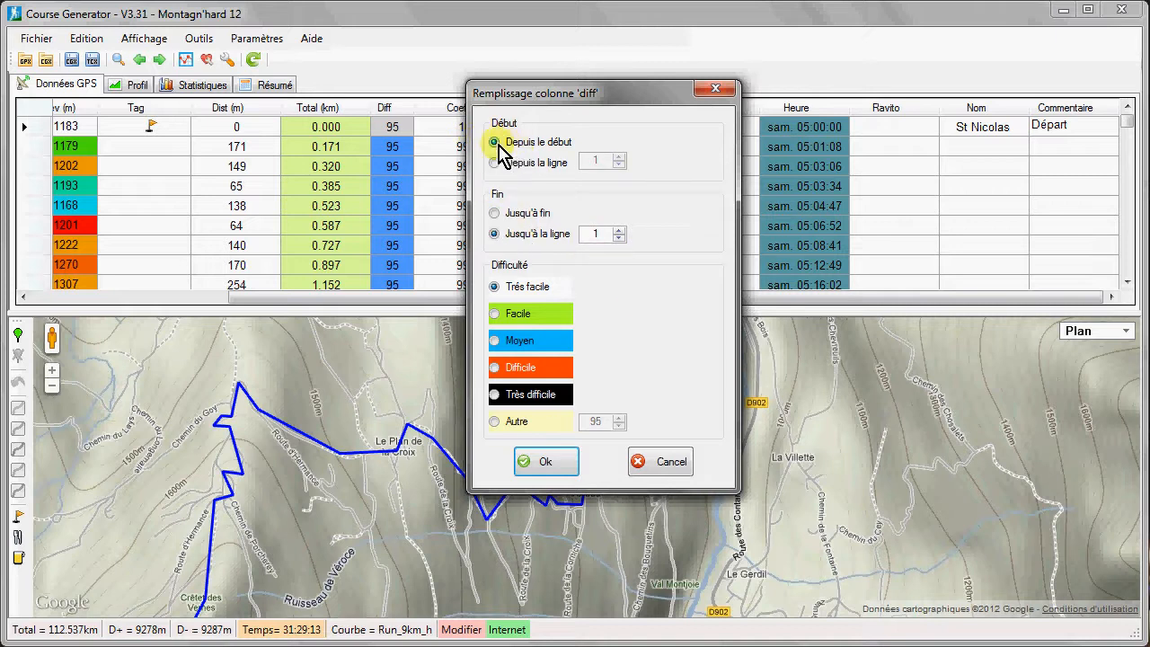
{"action": "left_click", "coordinate": [495, 214]}
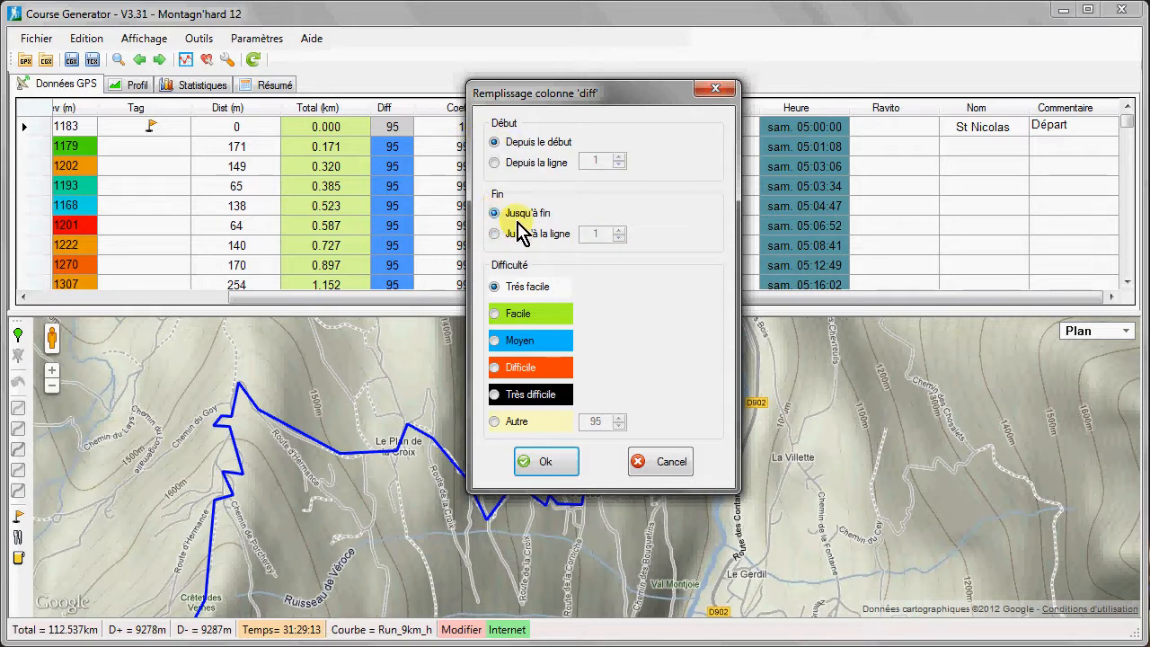
Set the fill difficulty to Moyen and apply it to the whole track
{"action": "left_click", "coordinate": [493, 343]}
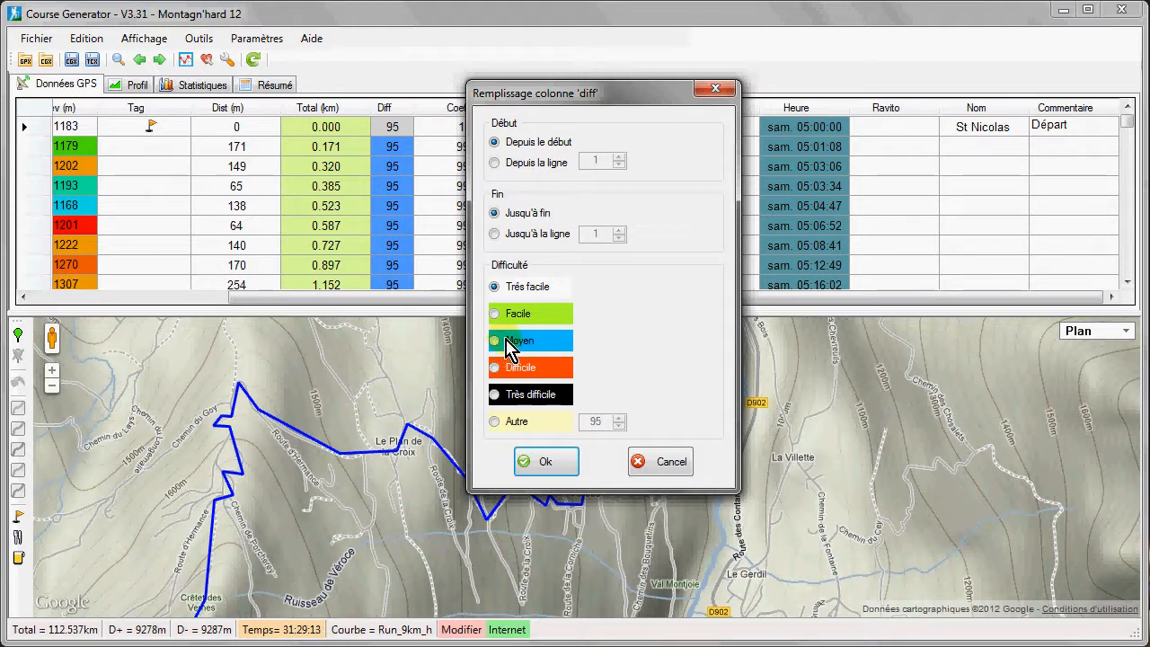
{"action": "left_click", "coordinate": [493, 343]}
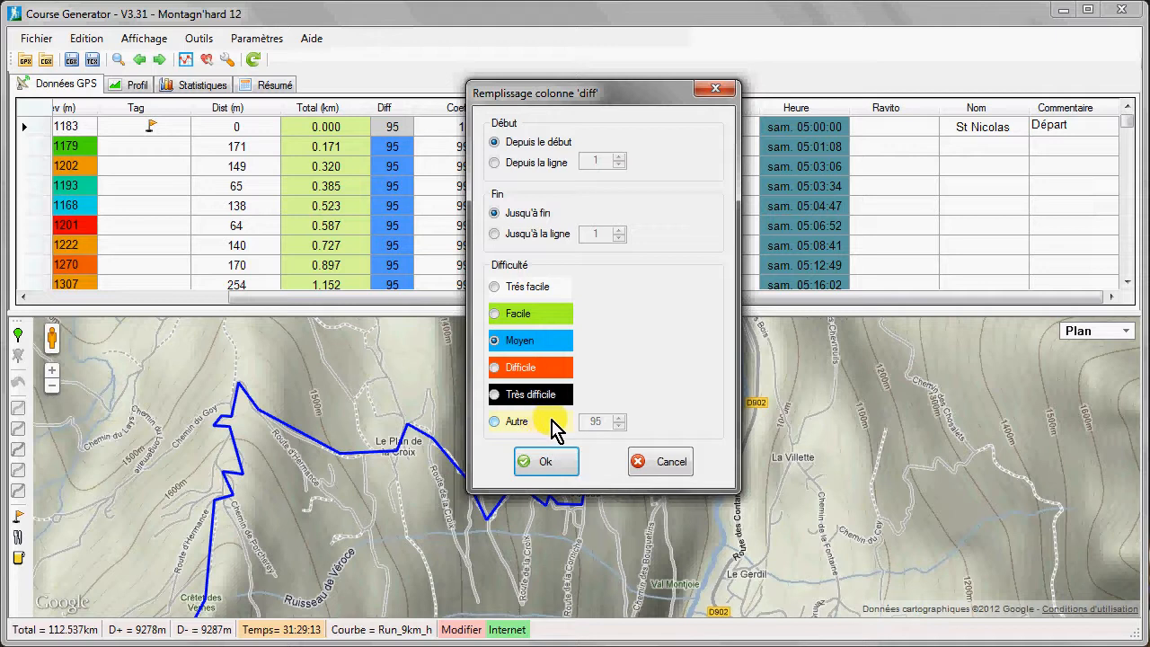
{"action": "left_click", "coordinate": [497, 422]}
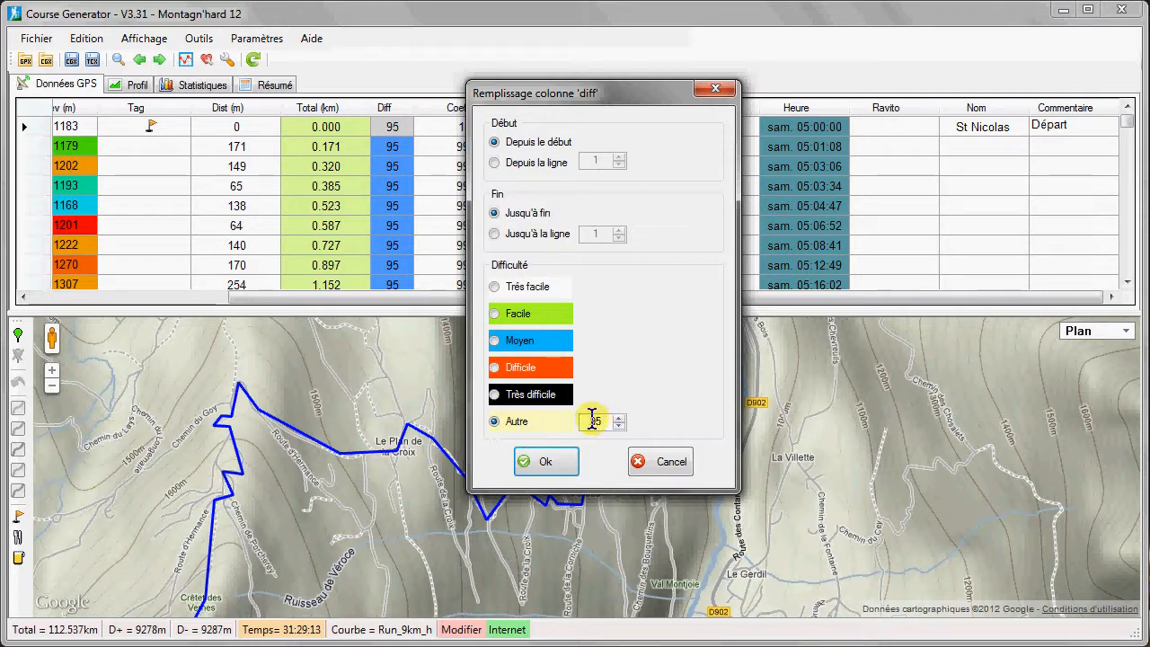
{"action": "left_click", "coordinate": [493, 341]}
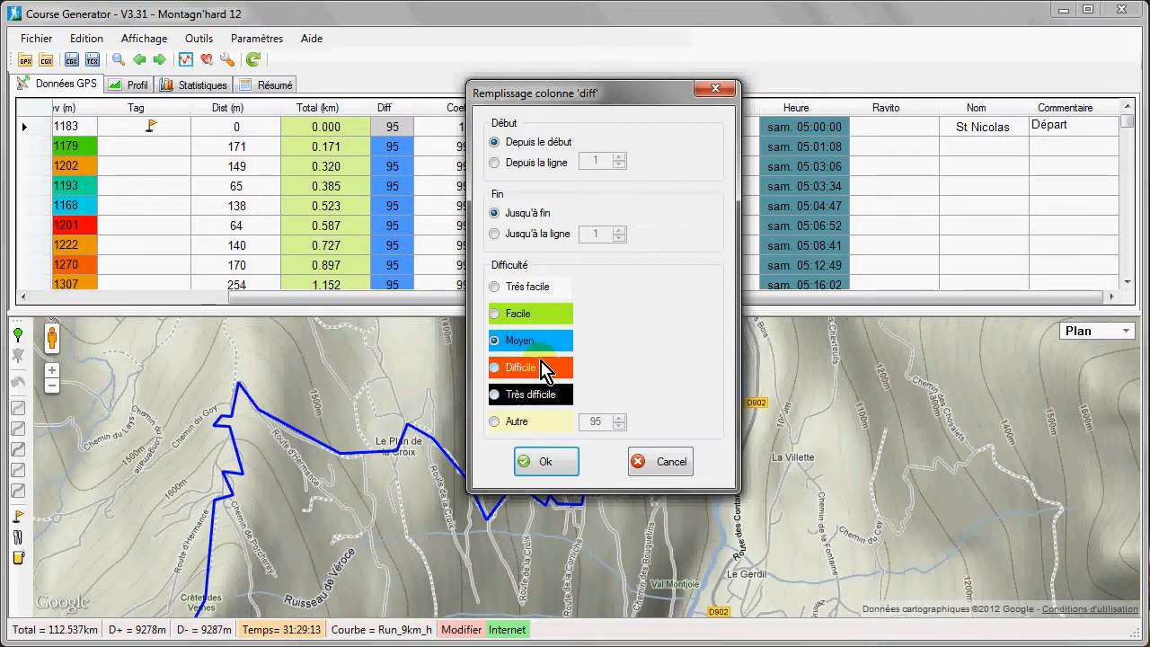
{"action": "left_click", "coordinate": [542, 458]}
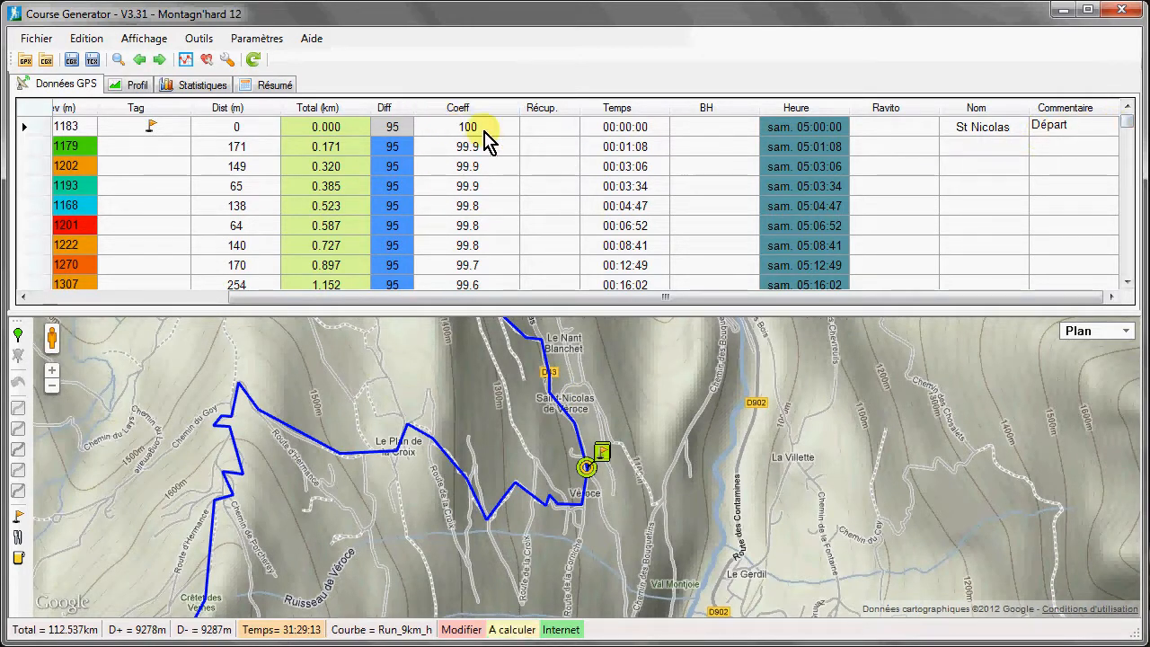
Find the Tré-la-Tête refreshment point on the map and select its track point to examine its name and stop time in the data table
{"action": "left_click", "coordinate": [392, 129]}
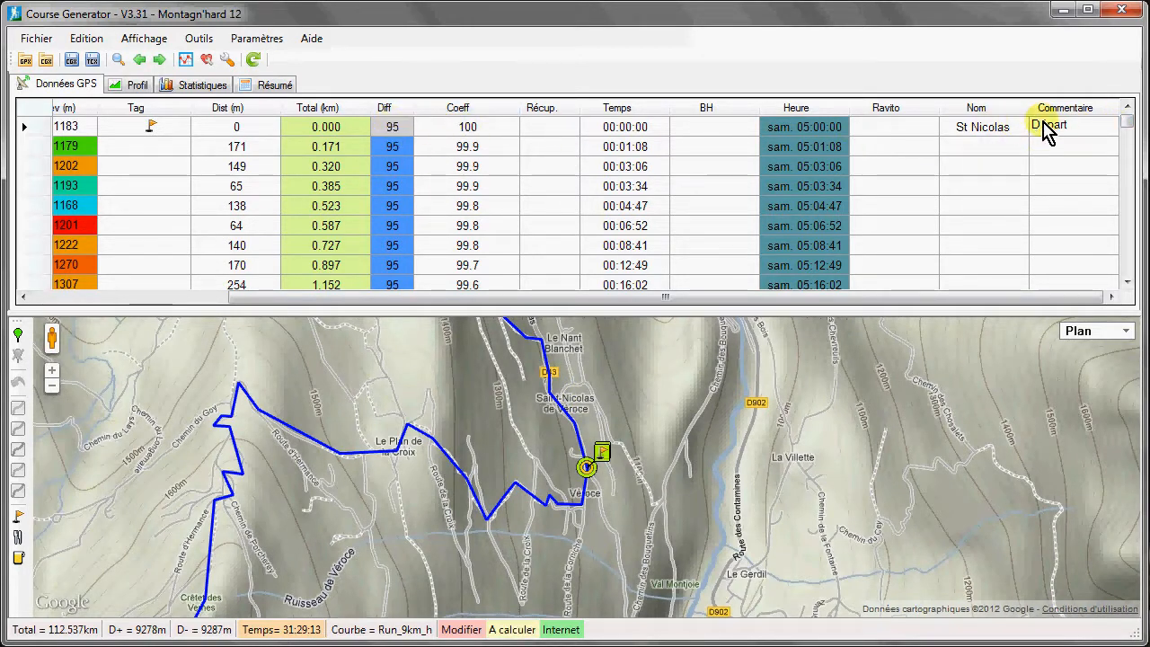
{"action": "mouse_move", "coordinate": [1127, 127]}
{"action": "left_mouse_down"}
{"action": "mouse_move", "coordinate": [1129, 257]}
{"action": "mouse_move", "coordinate": [1120, 119]}
{"action": "left_mouse_up"}
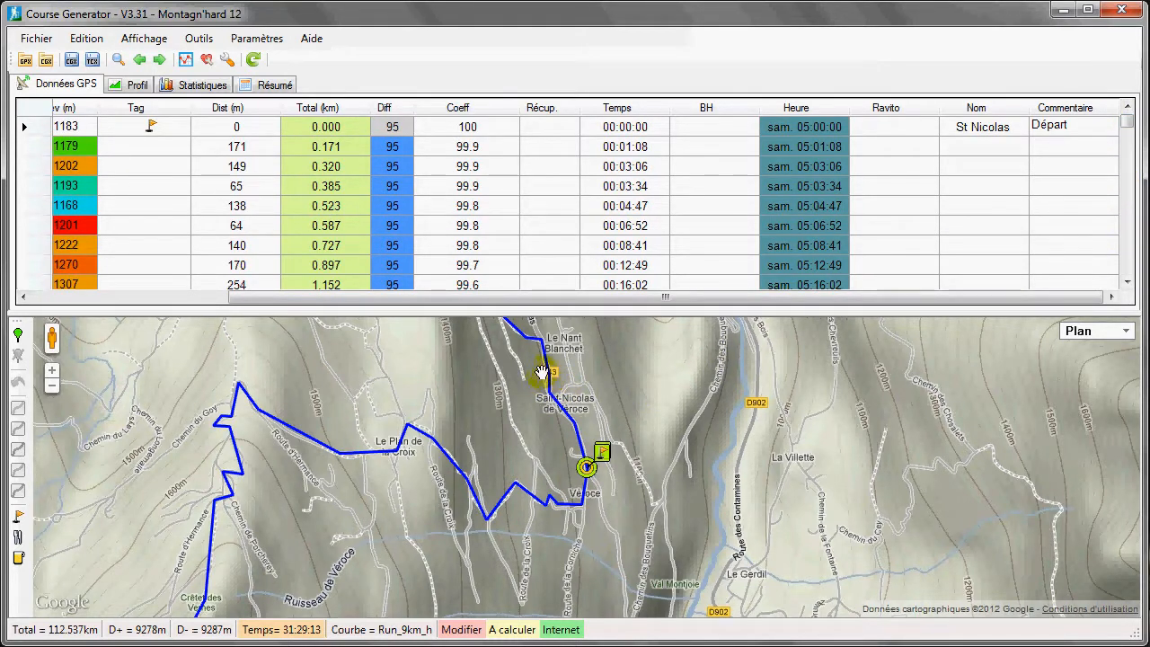
{"action": "mouse_move", "coordinate": [542, 371]}
{"action": "left_mouse_down"}
{"action": "mouse_move", "coordinate": [560, 389]}
{"action": "mouse_move", "coordinate": [598, 512]}
{"action": "left_mouse_up"}
{"action": "left_click_drag", "start_coordinate": [403, 411], "coordinate": [501, 540]}
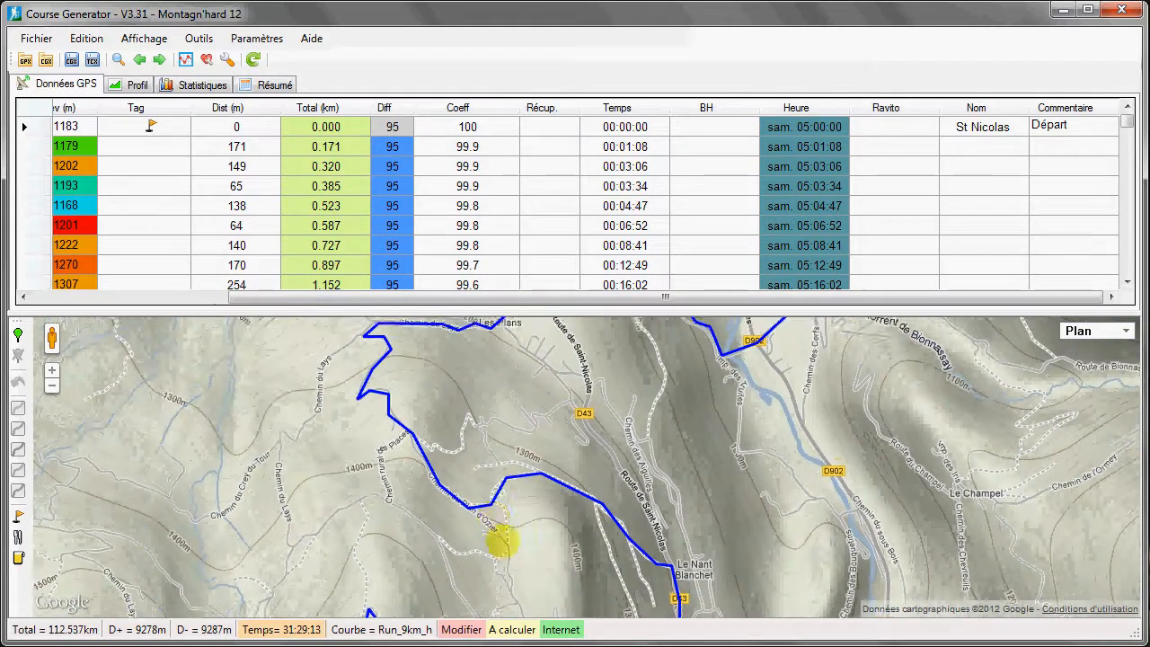
{"action": "left_click_drag", "start_coordinate": [539, 367], "coordinate": [453, 502]}
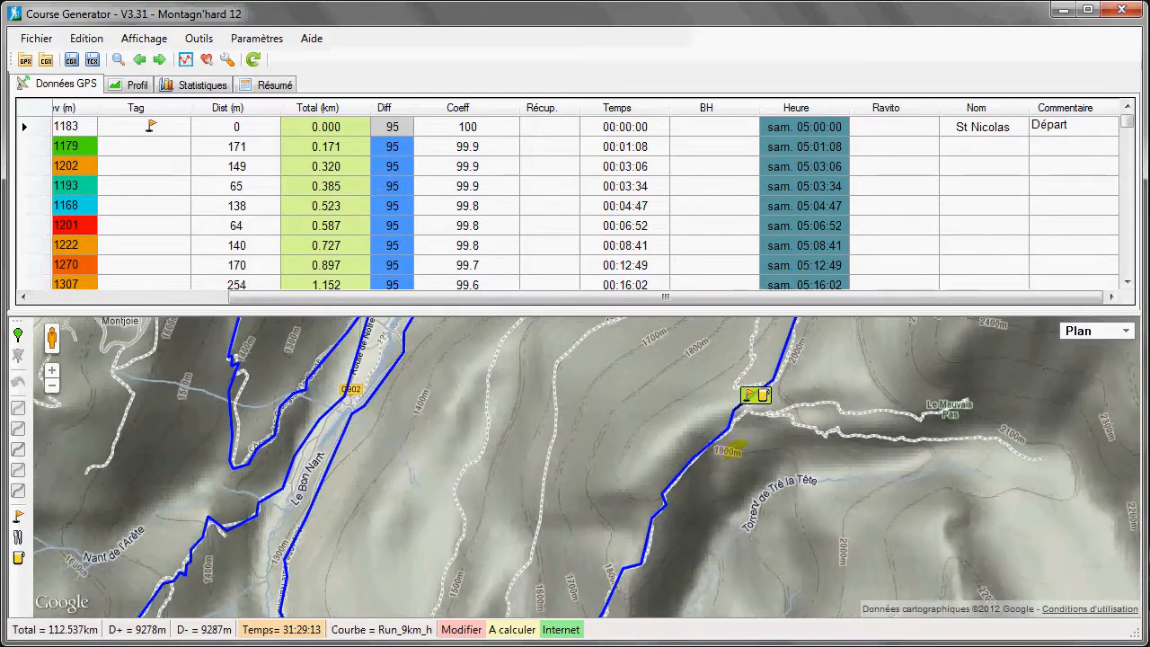
{"action": "left_click_drag", "start_coordinate": [727, 474], "coordinate": [704, 462]}
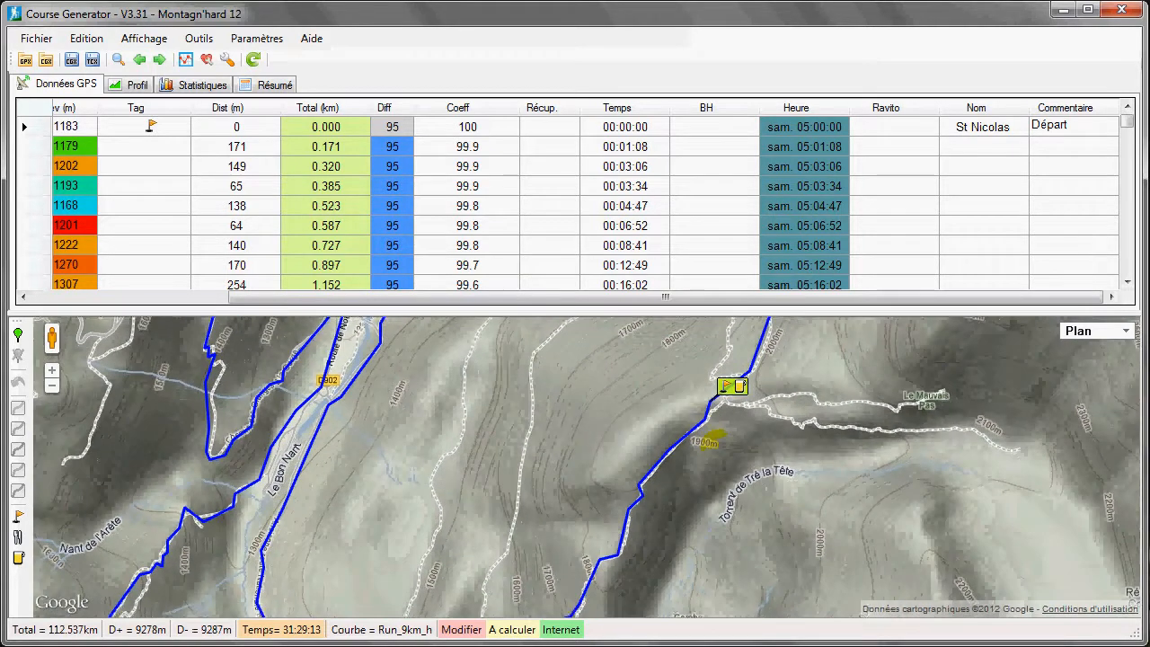
{"action": "left_click_drag", "start_coordinate": [626, 539], "coordinate": [676, 460]}
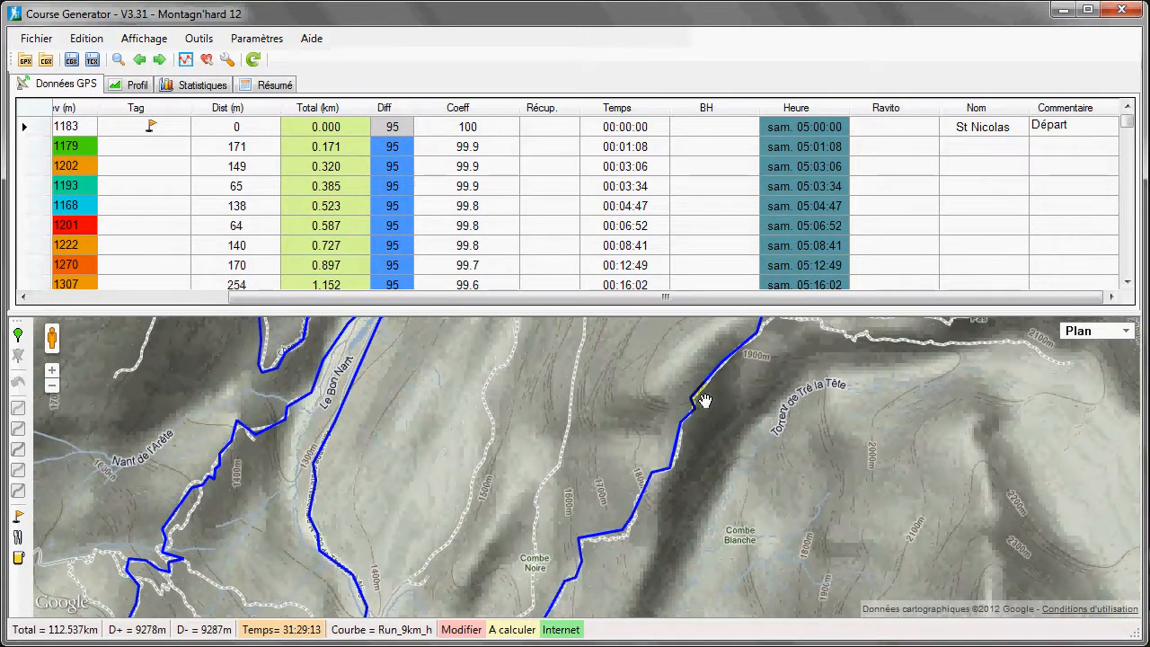
{"action": "left_click_drag", "start_coordinate": [600, 559], "coordinate": [640, 486]}
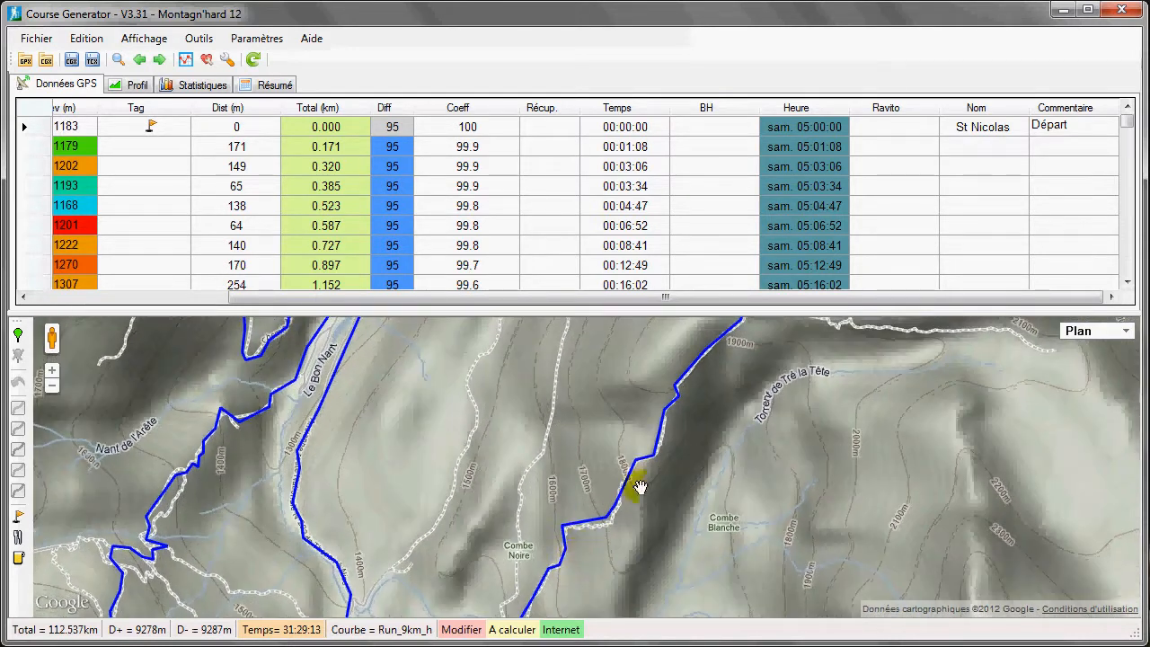
{"action": "left_click_drag", "start_coordinate": [719, 367], "coordinate": [643, 510]}
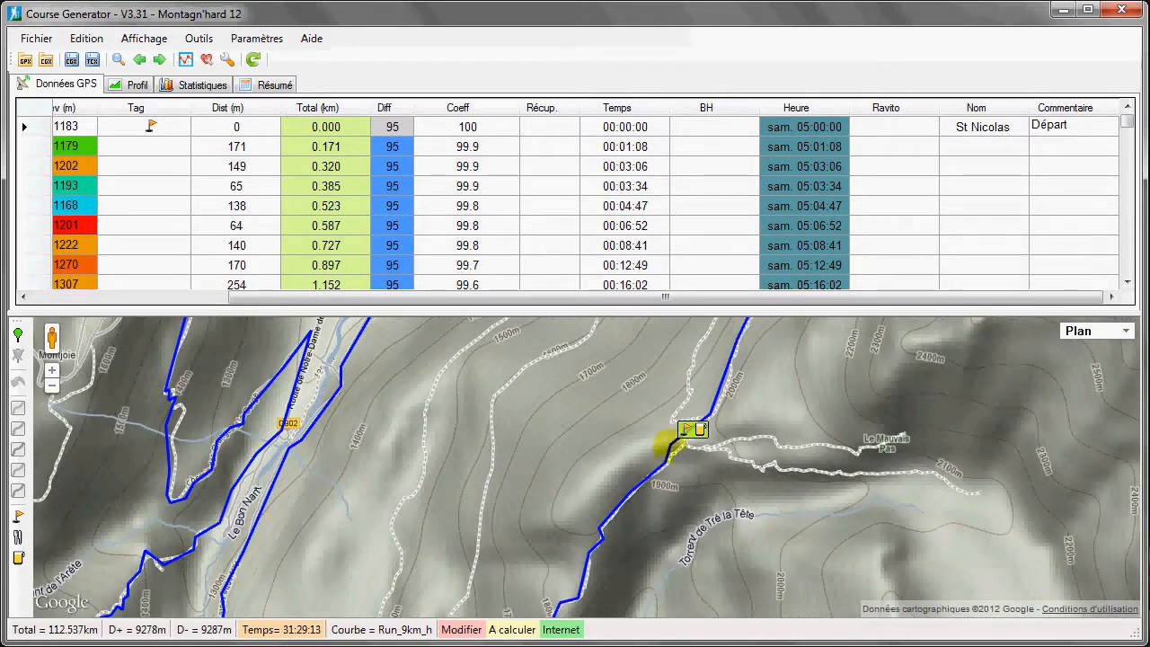
{"action": "left_click", "coordinate": [674, 452]}
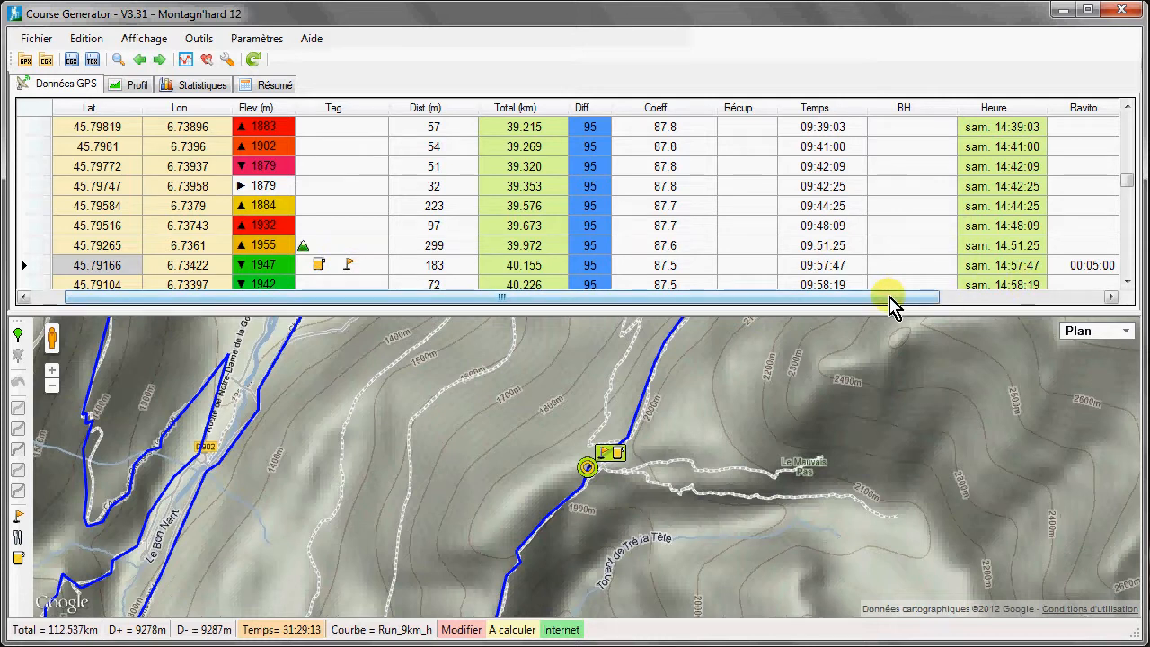
{"action": "left_click_drag", "start_coordinate": [890, 298], "coordinate": [1055, 313]}
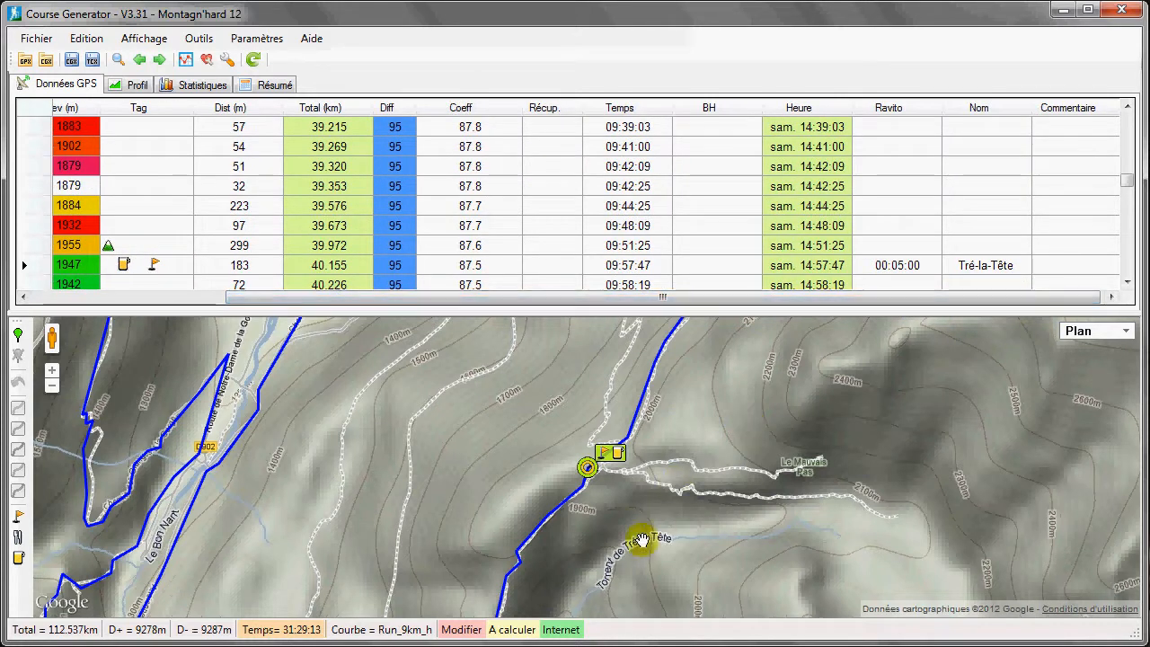
Follow the track southwest from the Tré-la-Tête refreshment point on the map and select the track point at 40.572 km
{"action": "left_click_drag", "start_coordinate": [574, 554], "coordinate": [599, 475]}
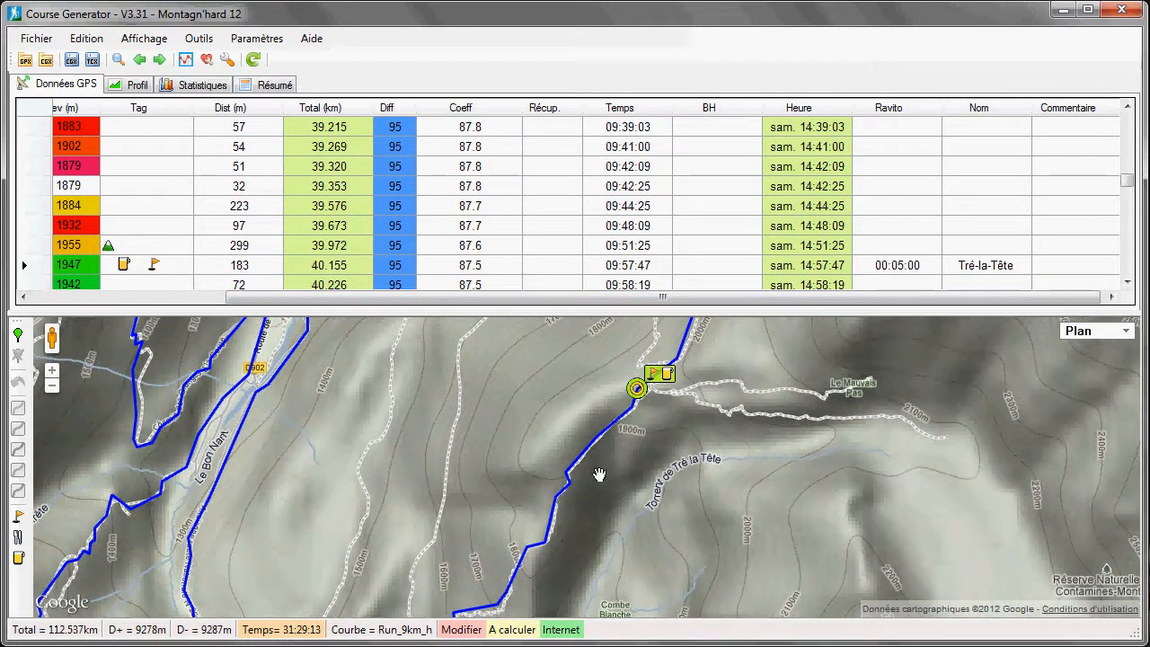
{"action": "left_click_drag", "start_coordinate": [533, 560], "coordinate": [677, 465]}
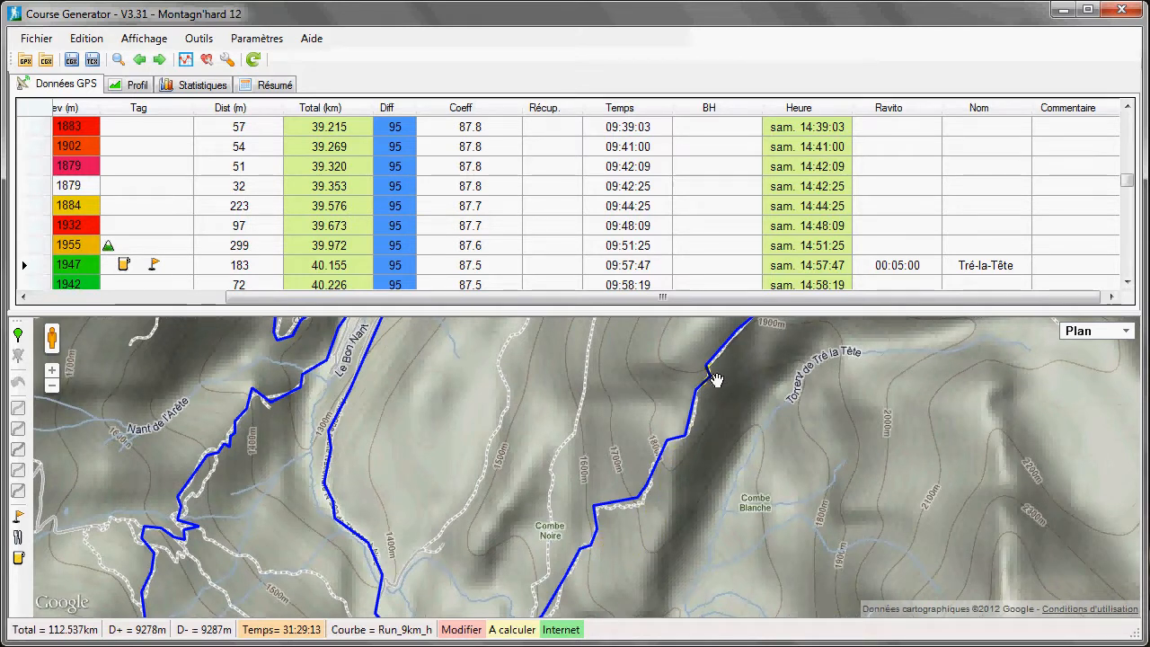
{"action": "left_click_drag", "start_coordinate": [617, 345], "coordinate": [653, 365]}
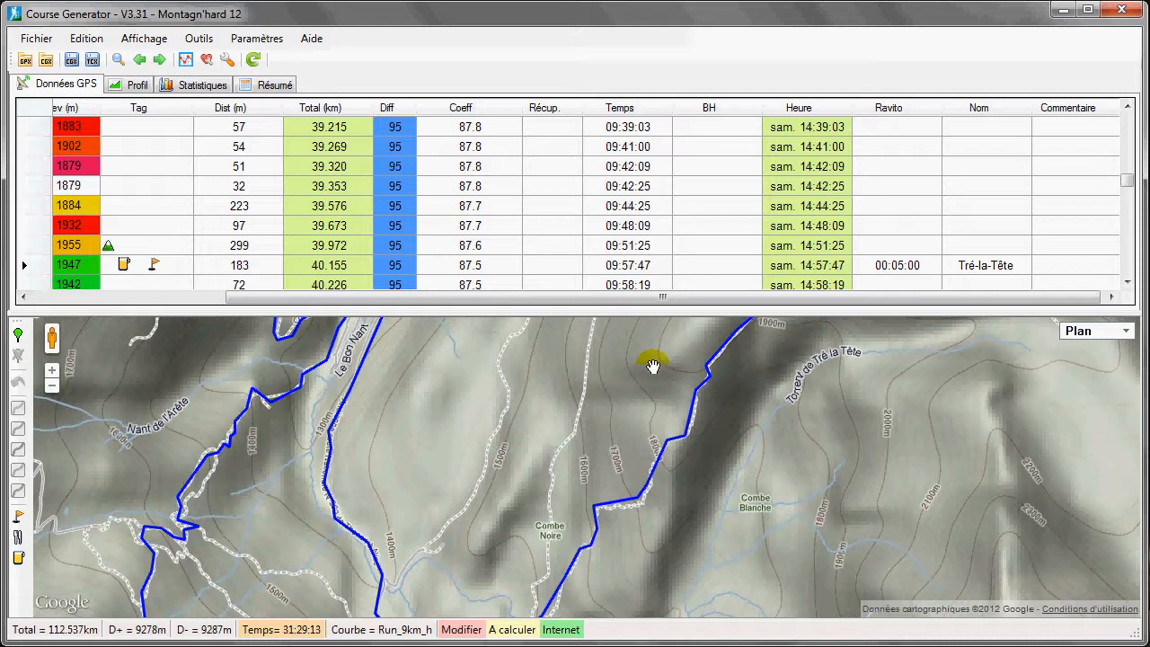
{"action": "left_click_drag", "start_coordinate": [734, 369], "coordinate": [732, 380]}
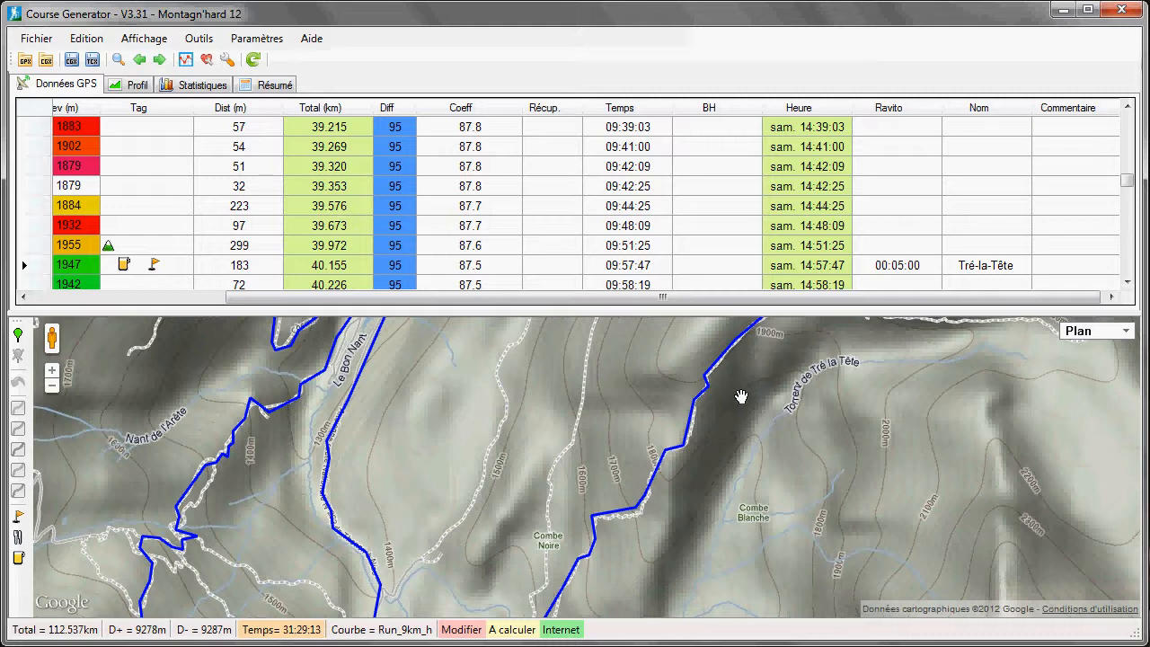
{"action": "left_click_drag", "start_coordinate": [738, 380], "coordinate": [740, 392]}
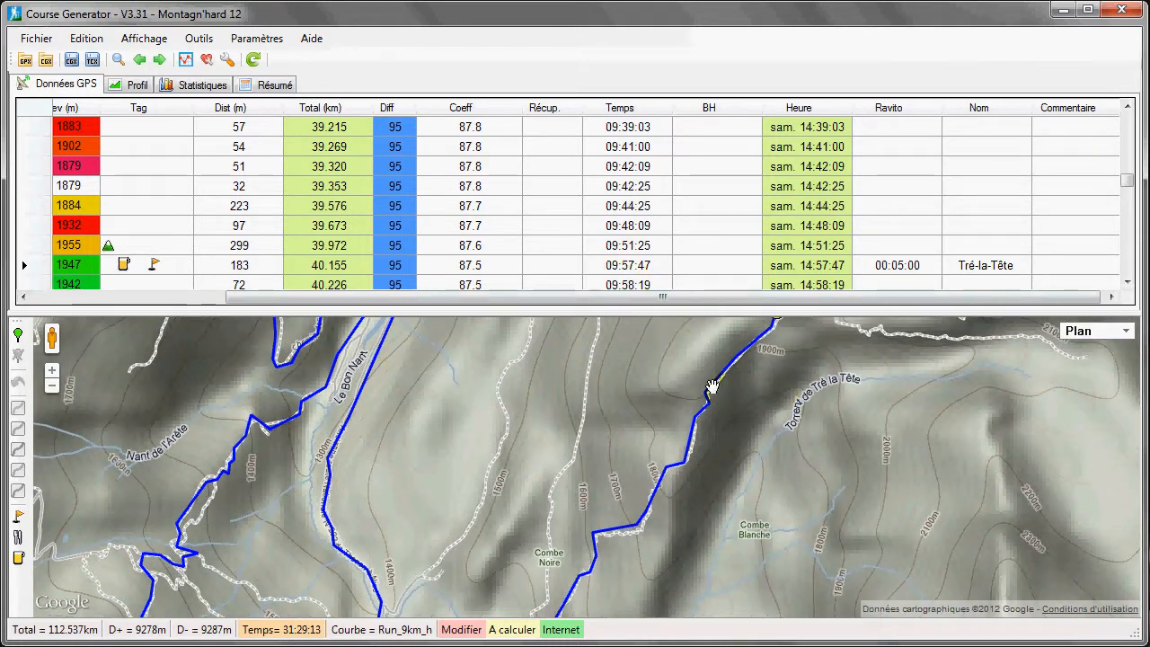
{"action": "left_click", "coordinate": [706, 400]}
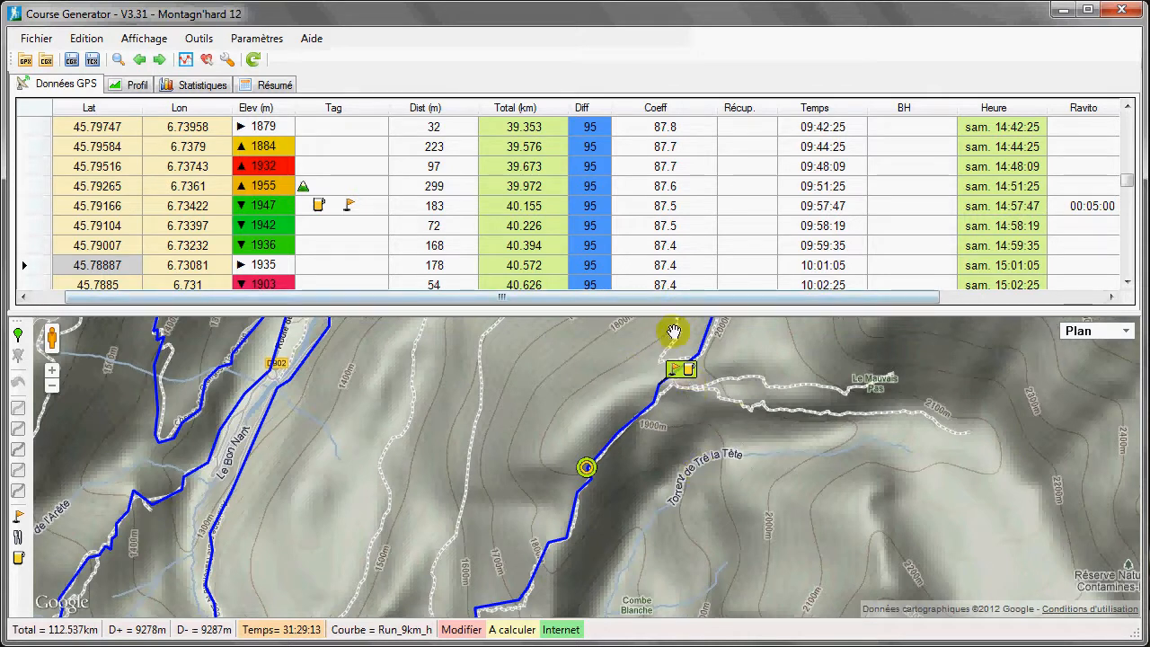
{"action": "double_click", "coordinate": [595, 270]}
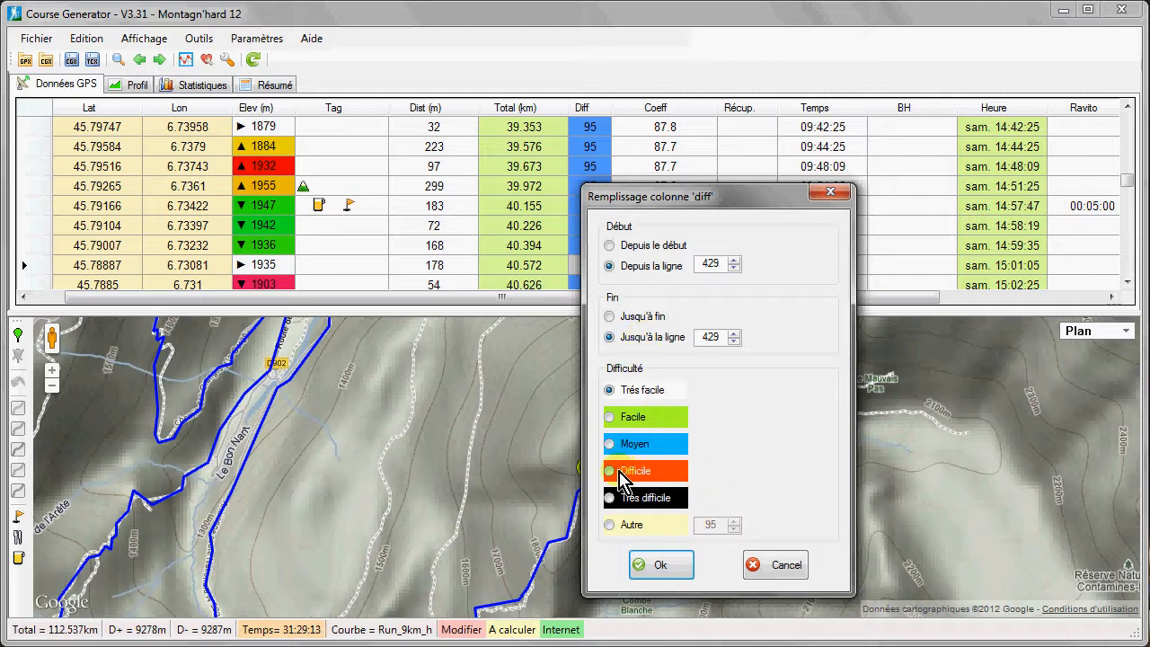
{"action": "left_click", "coordinate": [771, 566]}
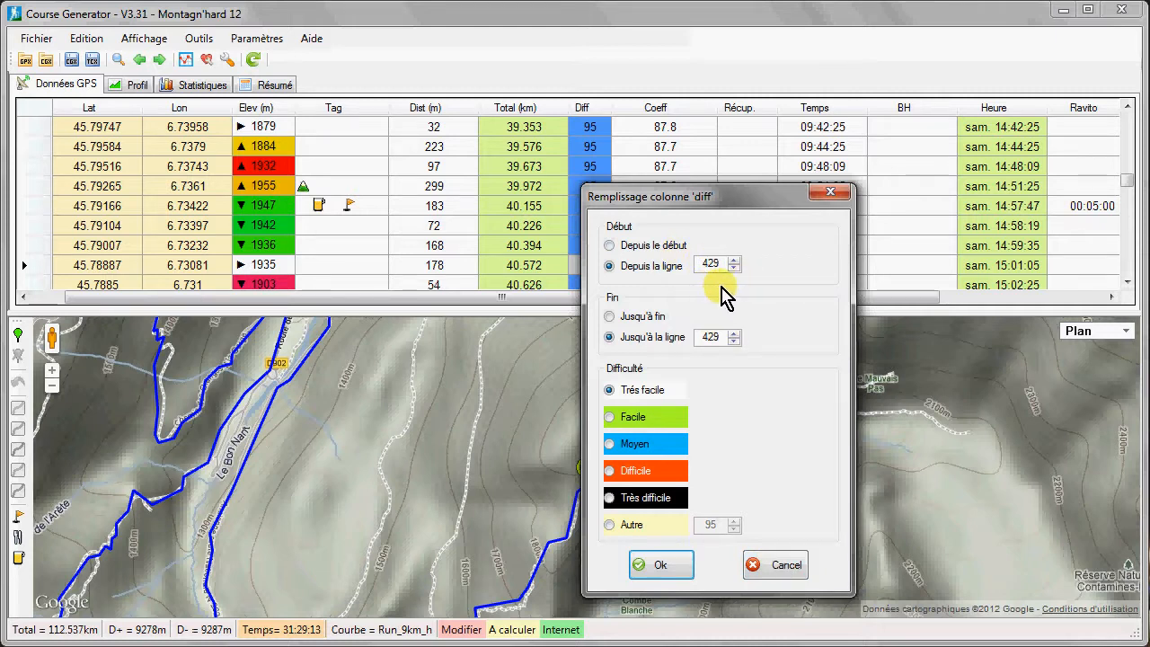
{"action": "left_click", "coordinate": [800, 579]}
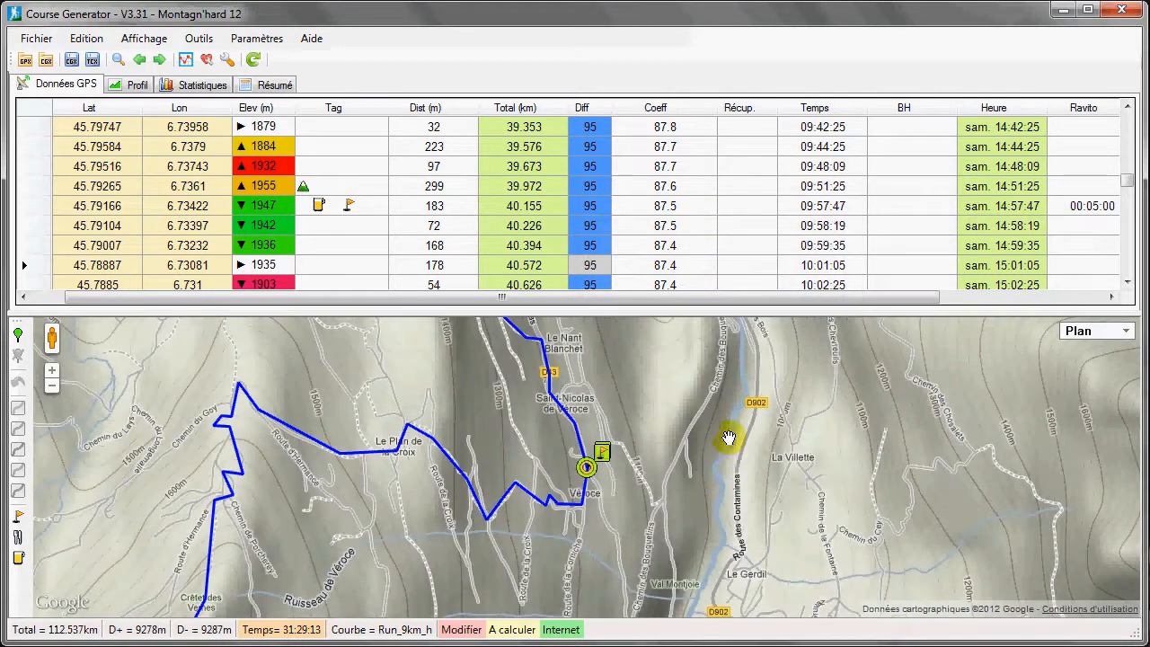
{"action": "left_click_drag", "start_coordinate": [893, 531], "coordinate": [689, 431]}
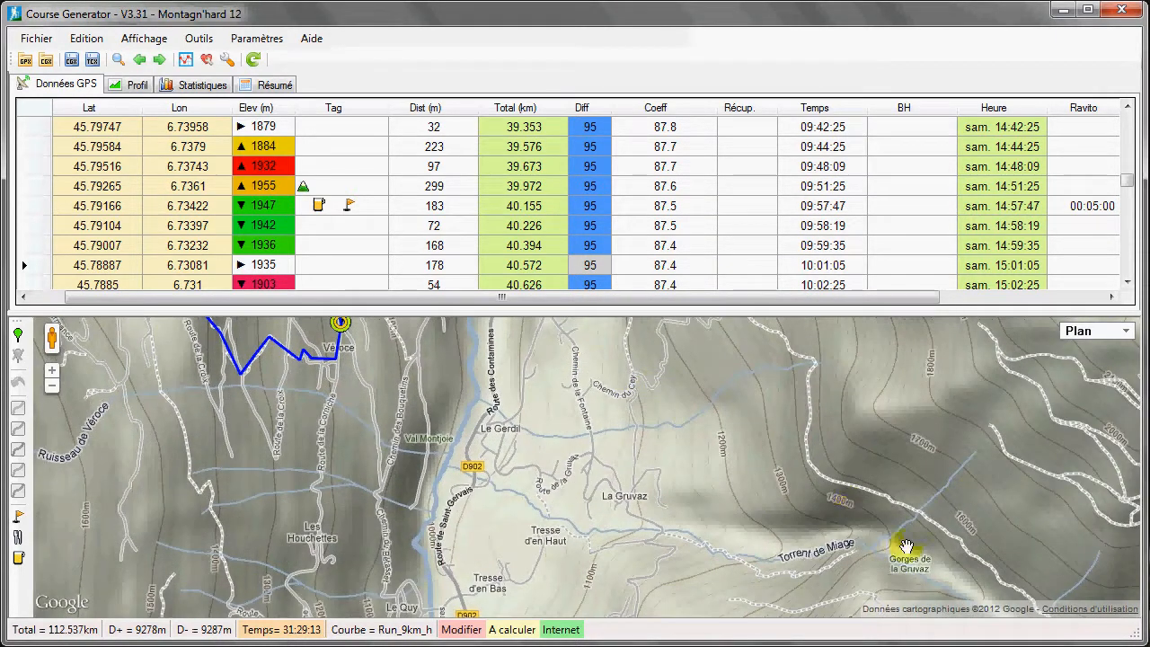
{"action": "left_click_drag", "start_coordinate": [905, 545], "coordinate": [629, 372]}
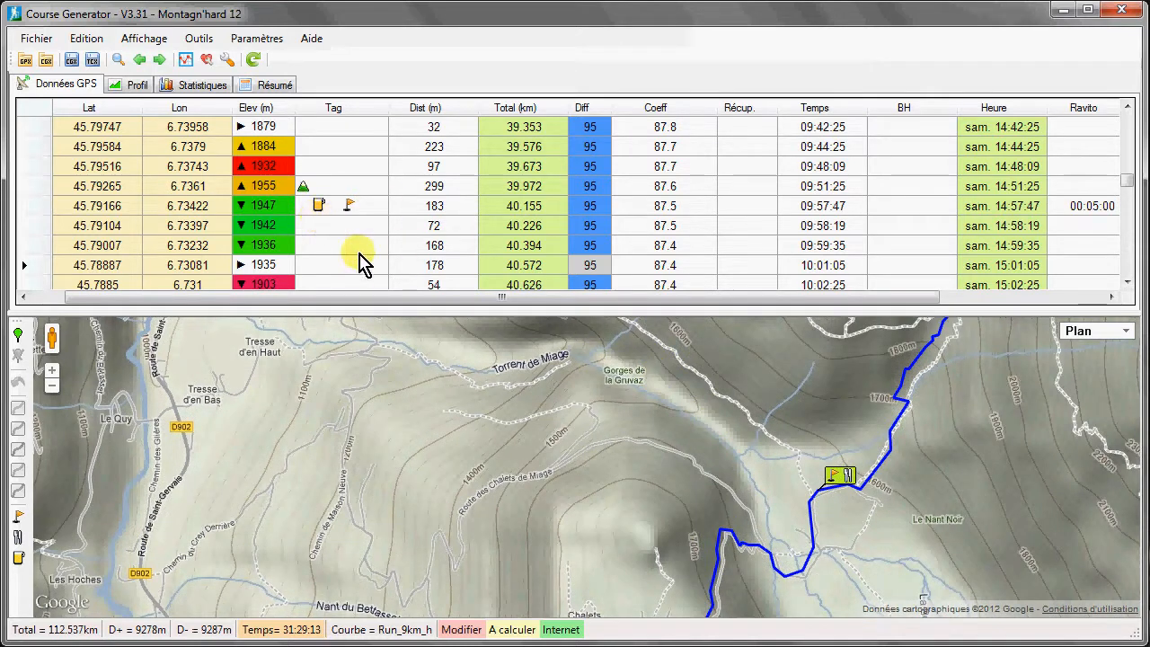
Bring the map back to the 40.572 km track point and mark that point as the start of the section
{"action": "left_click", "coordinate": [279, 266]}
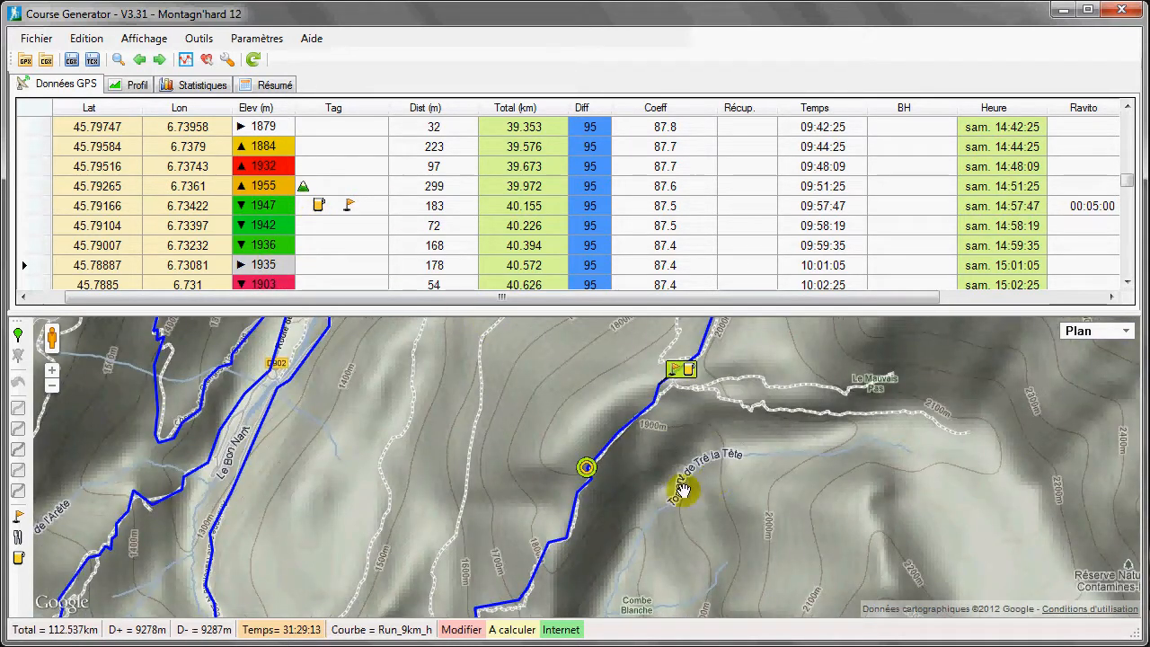
{"action": "mouse_move", "coordinate": [662, 494]}
{"action": "left_mouse_down"}
{"action": "mouse_move", "coordinate": [698, 416]}
{"action": "mouse_move", "coordinate": [772, 398]}
{"action": "left_mouse_up"}
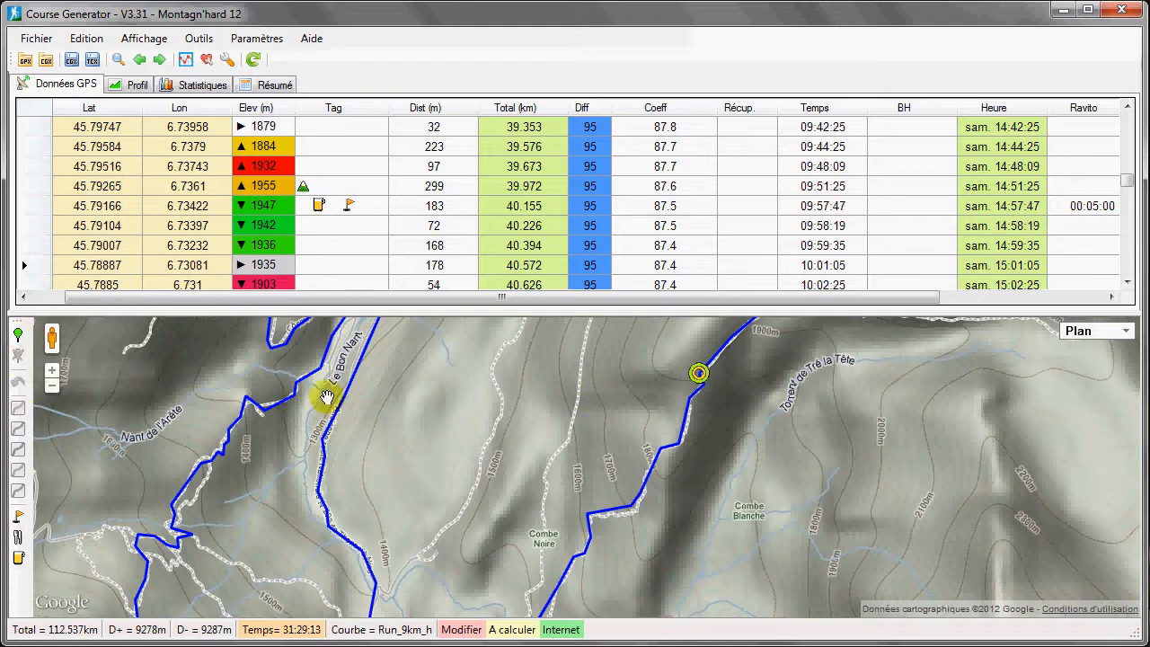
{"action": "left_click", "coordinate": [18, 335]}
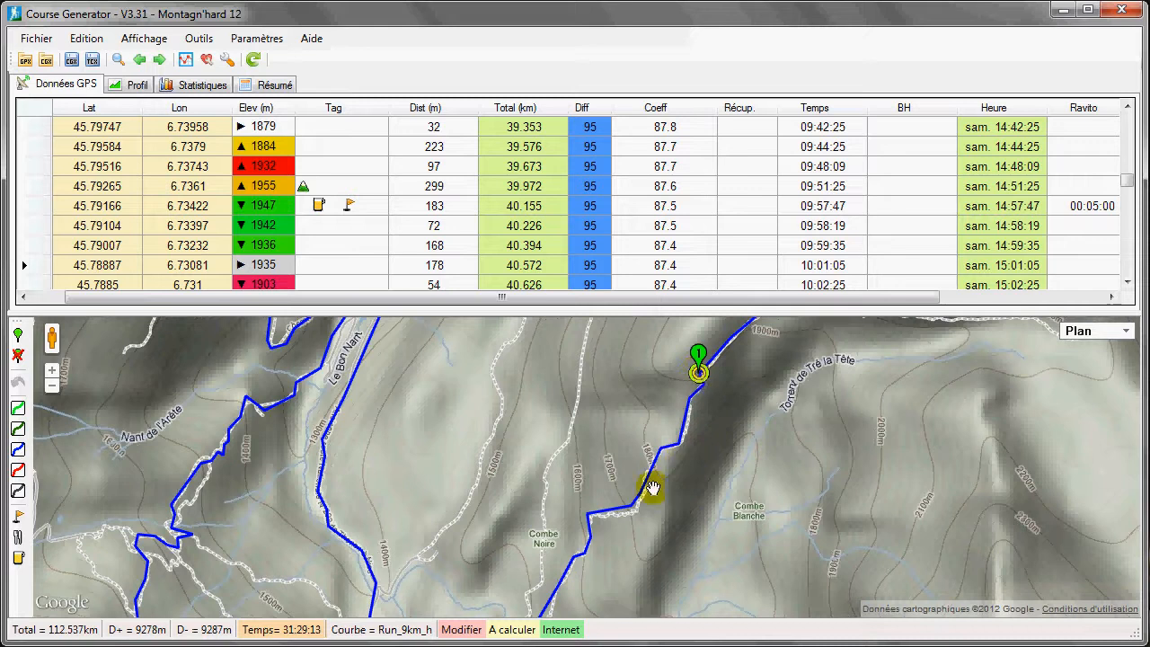
Select the track point at 41.974 km below Combe Noire and apply the red difficult level from the start marker to it
{"action": "left_click_drag", "start_coordinate": [608, 533], "coordinate": [678, 452]}
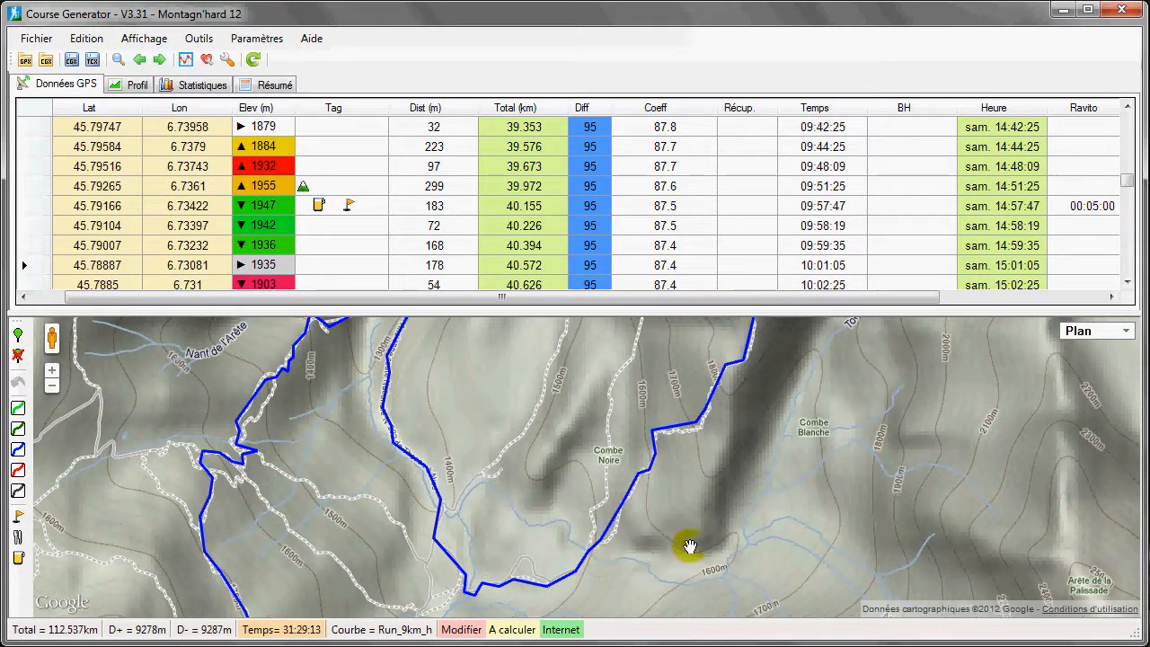
{"action": "left_click", "coordinate": [591, 548]}
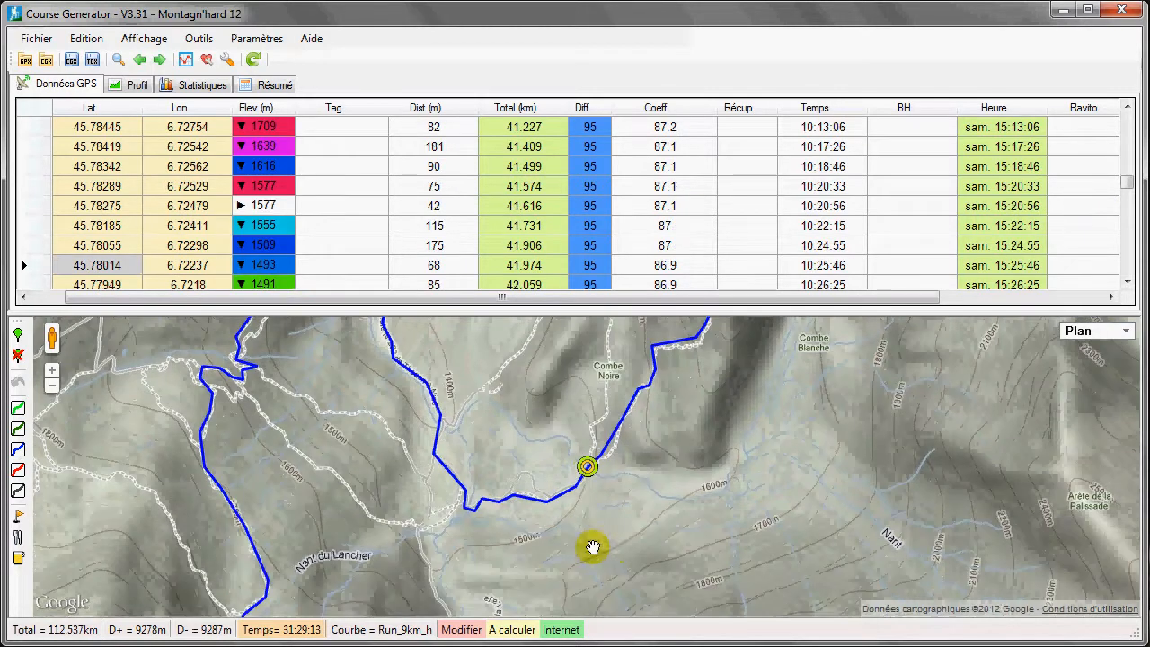
{"action": "mouse_move", "coordinate": [621, 495]}
{"action": "left_mouse_down"}
{"action": "mouse_move", "coordinate": [600, 582]}
{"action": "mouse_move", "coordinate": [586, 588]}
{"action": "left_mouse_up"}
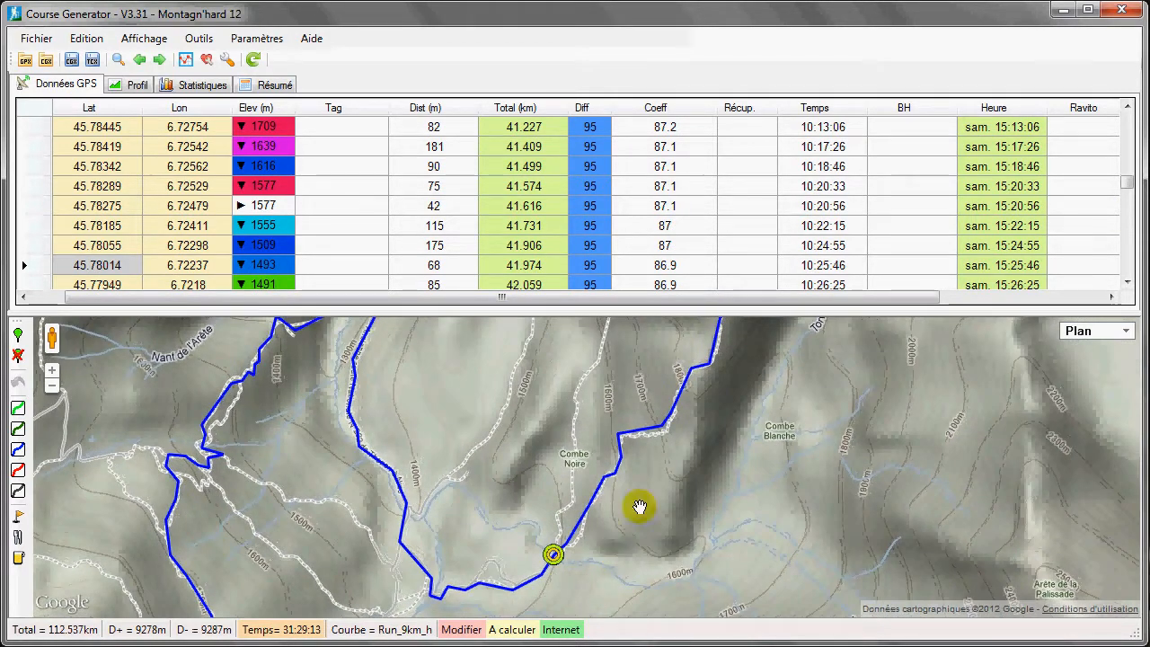
{"action": "left_click_drag", "start_coordinate": [683, 462], "coordinate": [656, 512]}
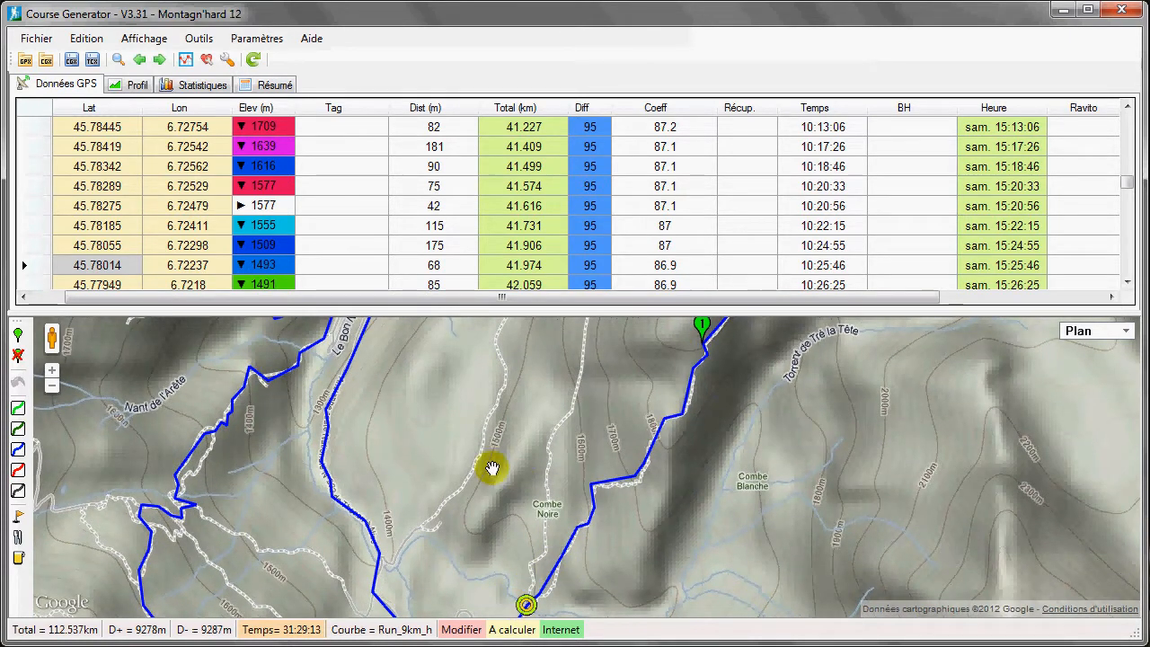
{"action": "left_click", "coordinate": [17, 473]}
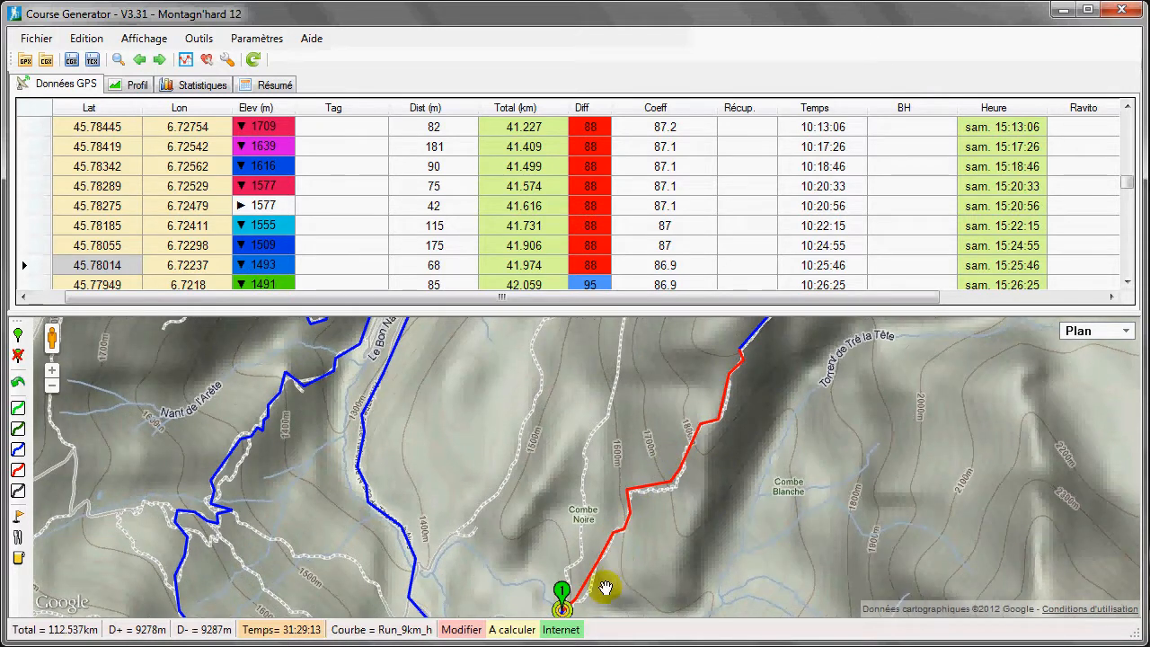
Examine the red section between Tré-la-Tête and Combe Noire on the map and its Diff values in the data table
{"action": "left_click_drag", "start_coordinate": [605, 588], "coordinate": [698, 488]}
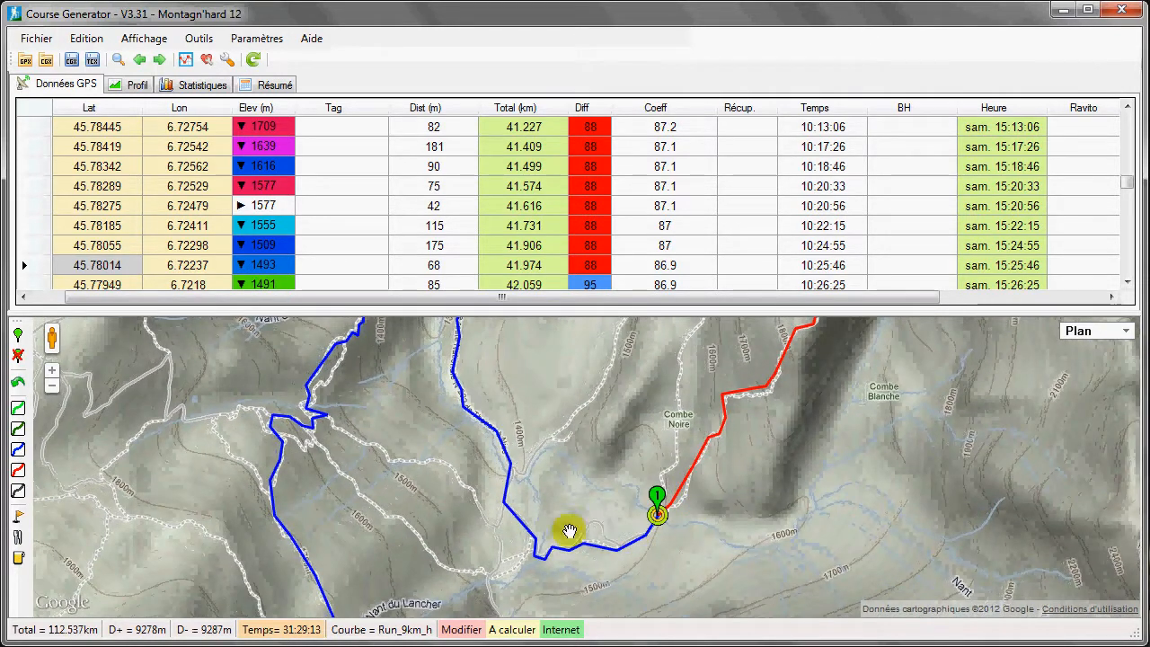
{"action": "left_click_drag", "start_coordinate": [482, 407], "coordinate": [575, 534]}
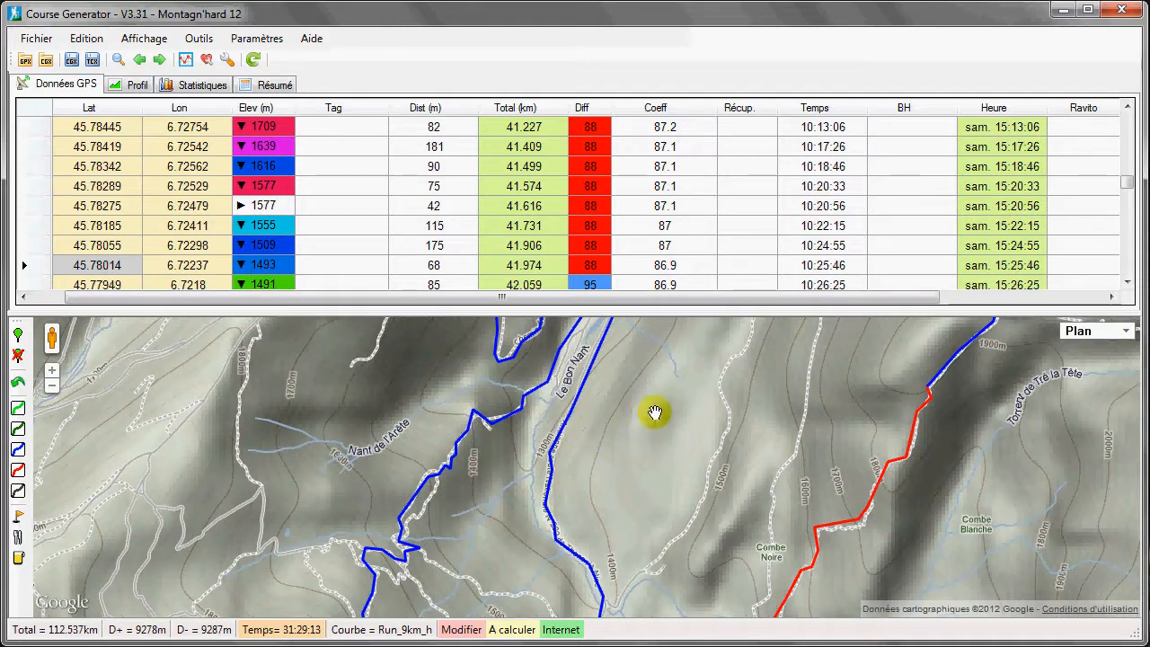
{"action": "left_click_drag", "start_coordinate": [645, 413], "coordinate": [637, 516]}
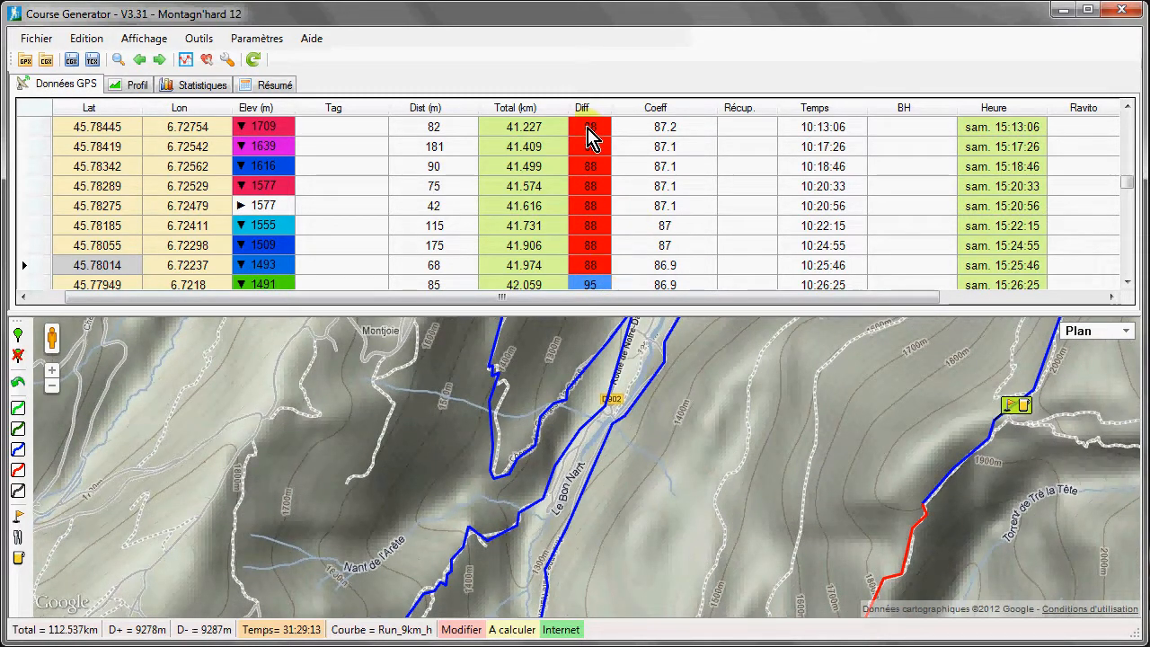
{"action": "left_click_drag", "start_coordinate": [596, 126], "coordinate": [598, 264]}
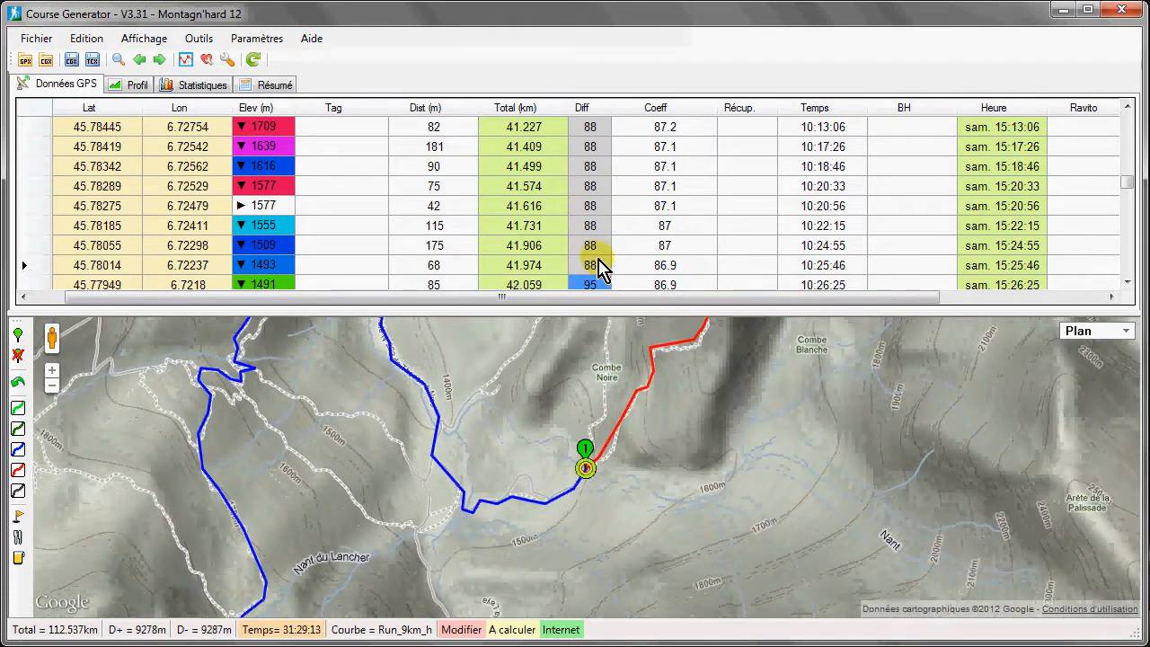
{"action": "left_click", "coordinate": [633, 212]}
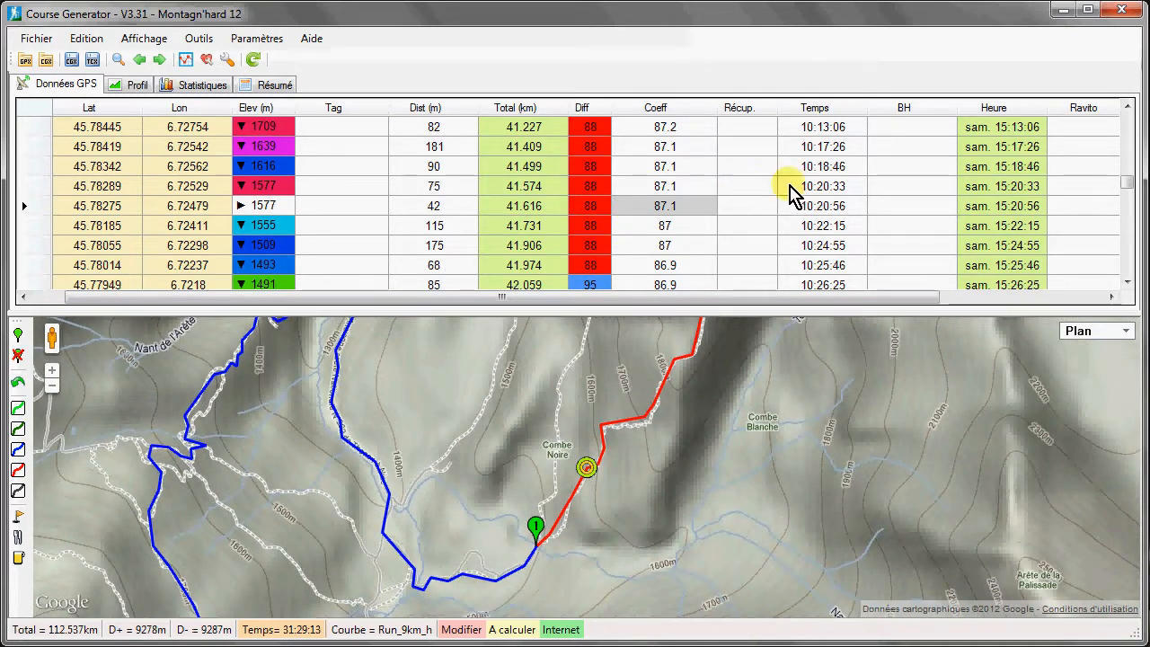
Recalculate the estimated course time for the whole track
{"action": "left_click", "coordinate": [629, 482]}
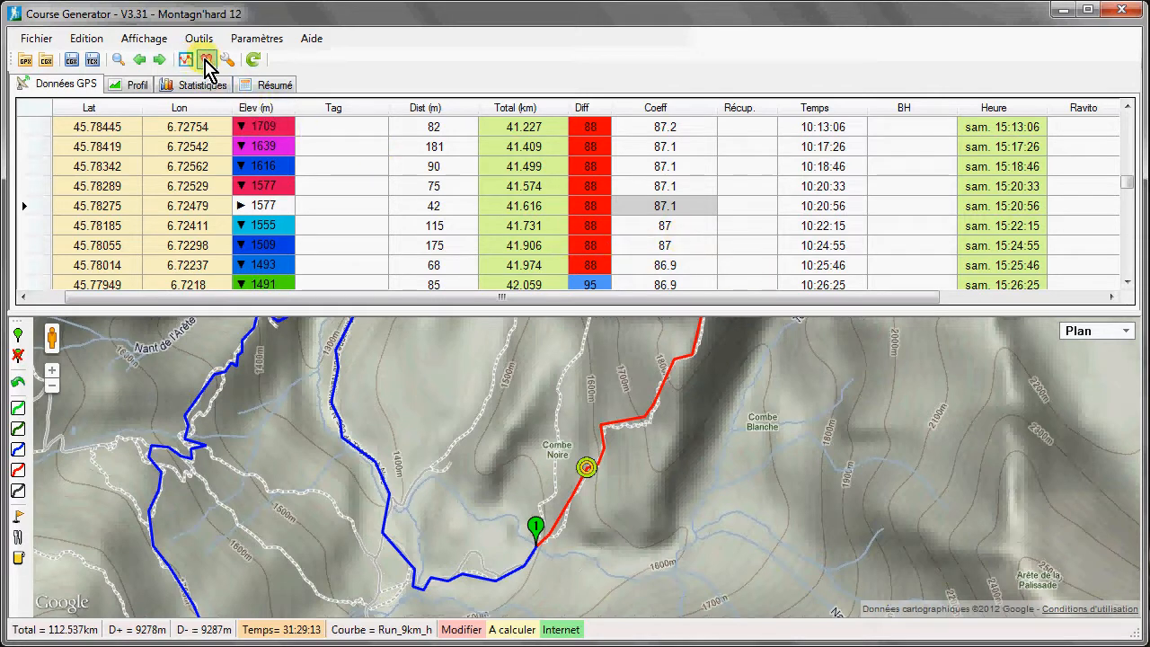
{"action": "left_click", "coordinate": [256, 61]}
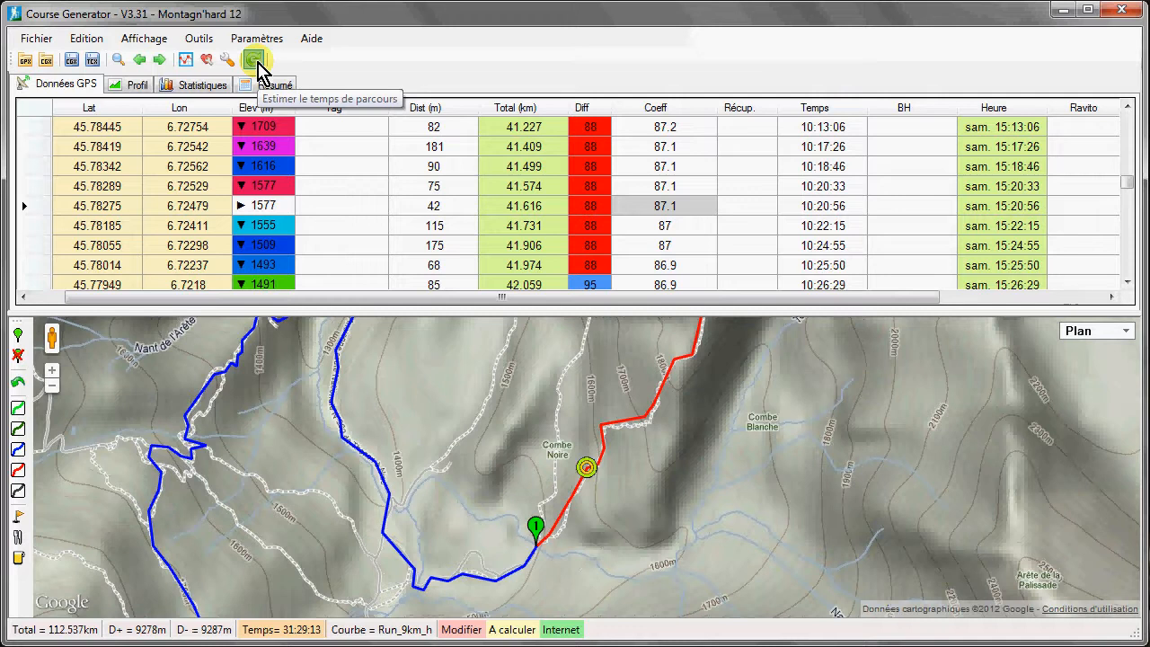
{"action": "left_click", "coordinate": [256, 61]}
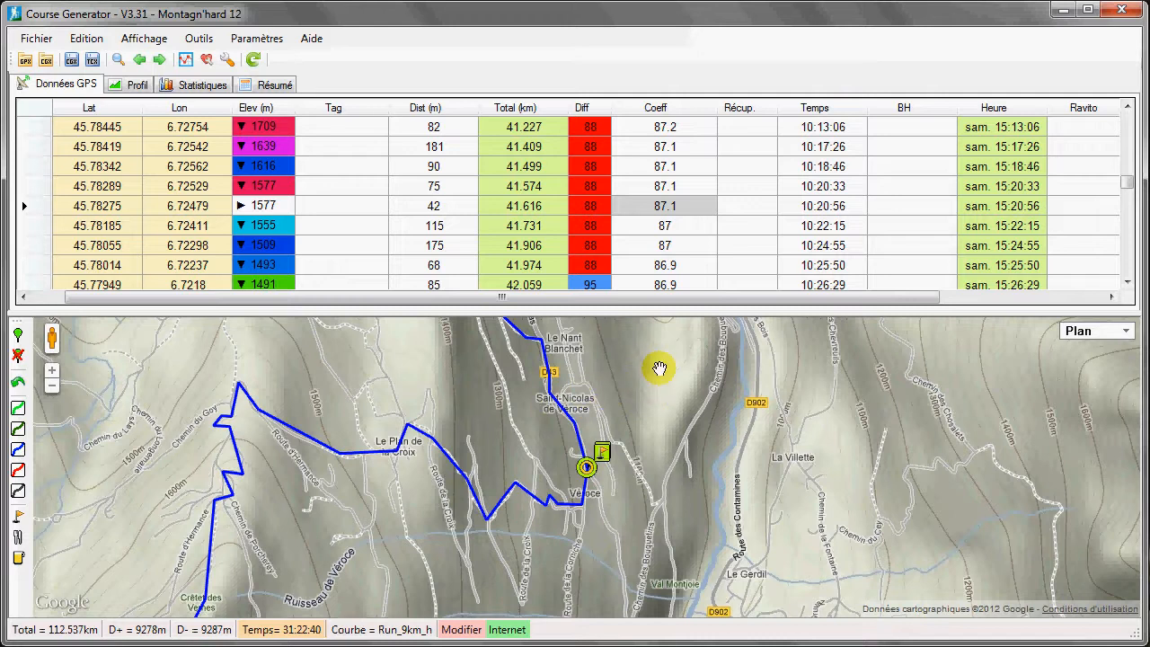
Examine the track north of Véroce toward Bionnay on the map
{"action": "left_click_drag", "start_coordinate": [635, 362], "coordinate": [662, 476]}
{"action": "left_click_drag", "start_coordinate": [411, 389], "coordinate": [506, 527]}
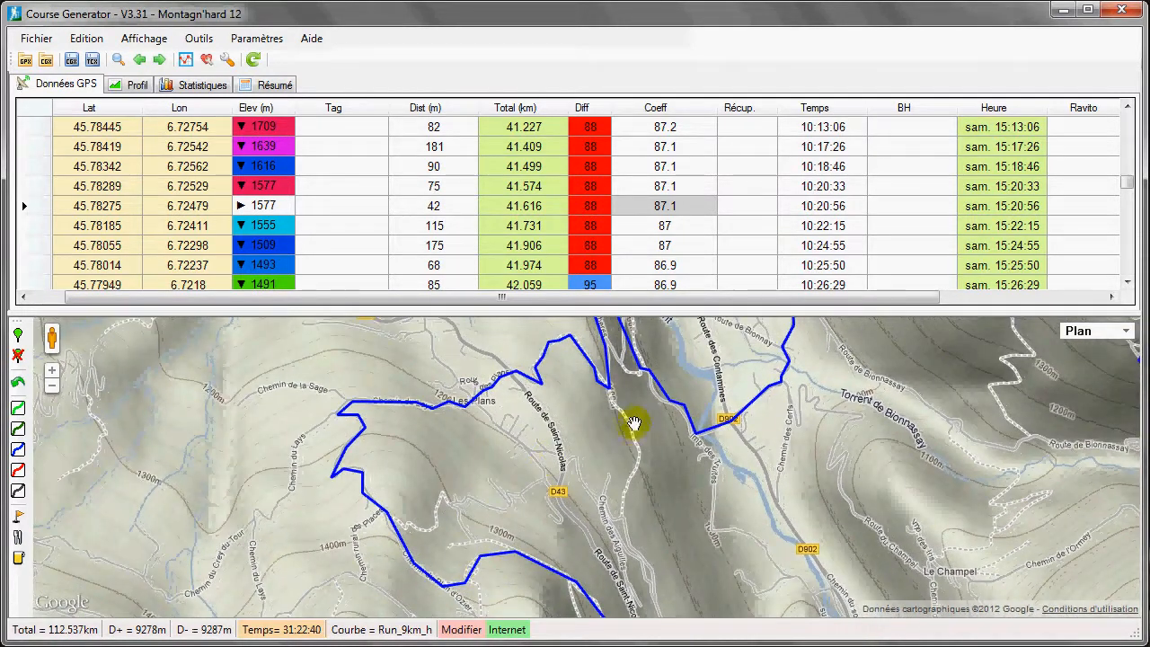
{"action": "left_click_drag", "start_coordinate": [633, 422], "coordinate": [390, 527]}
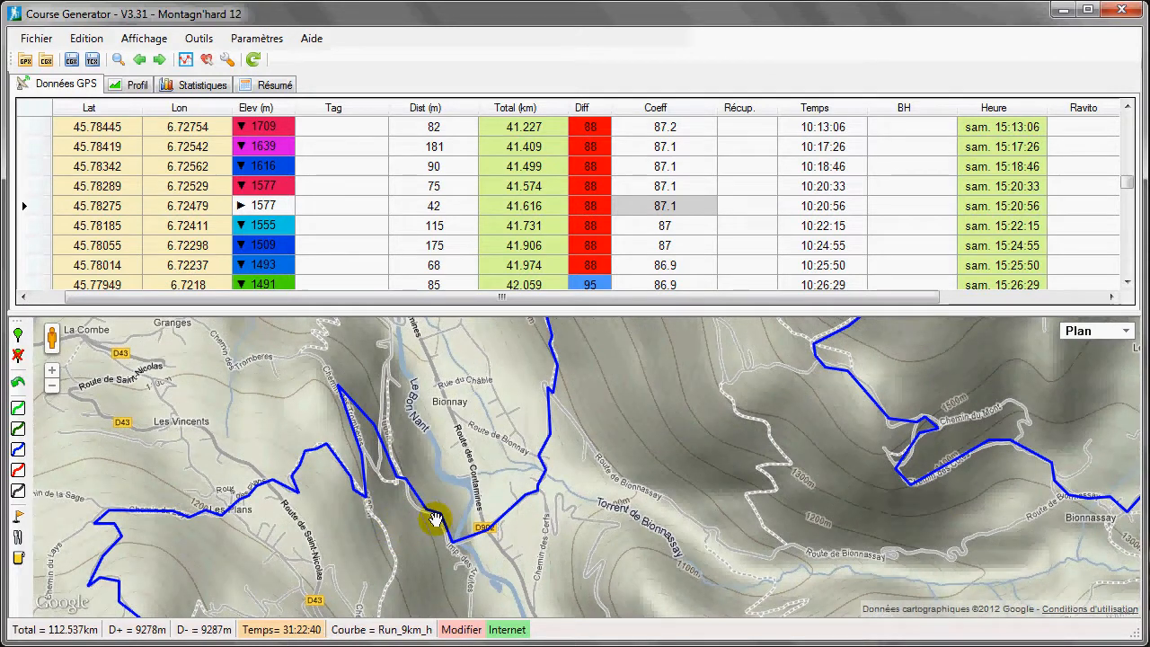